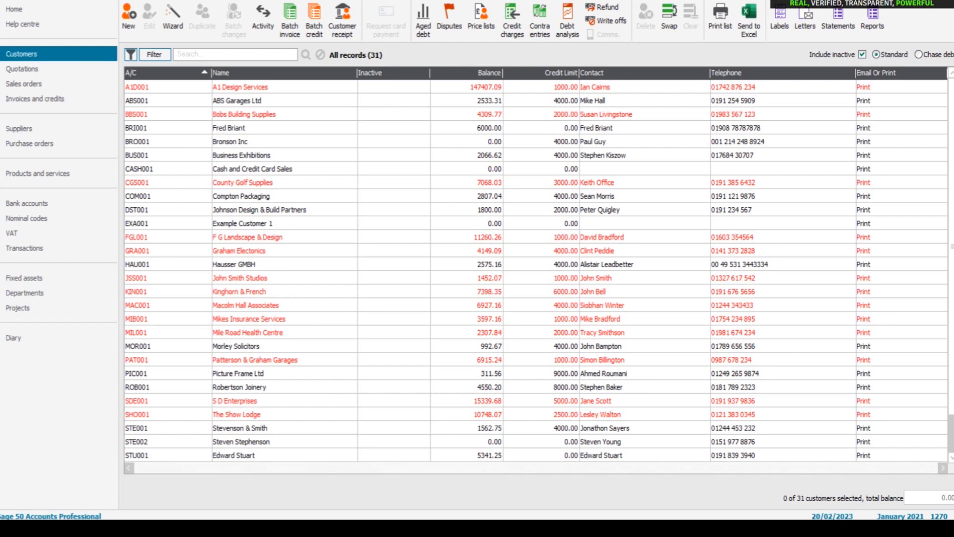
Switch between the Home dashboard and the customer records list
{"action": "left_click", "coordinate": [103, 10]}
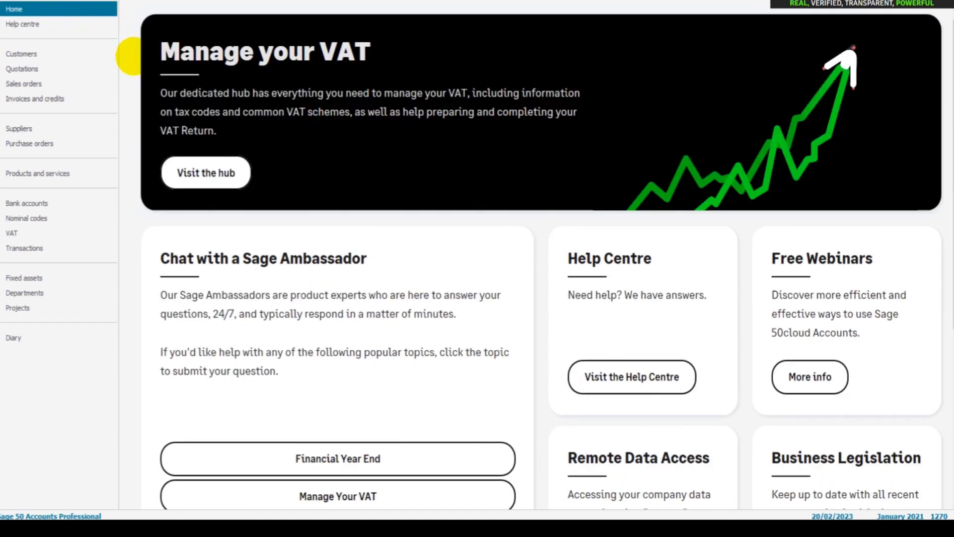
{"action": "left_click", "coordinate": [102, 53]}
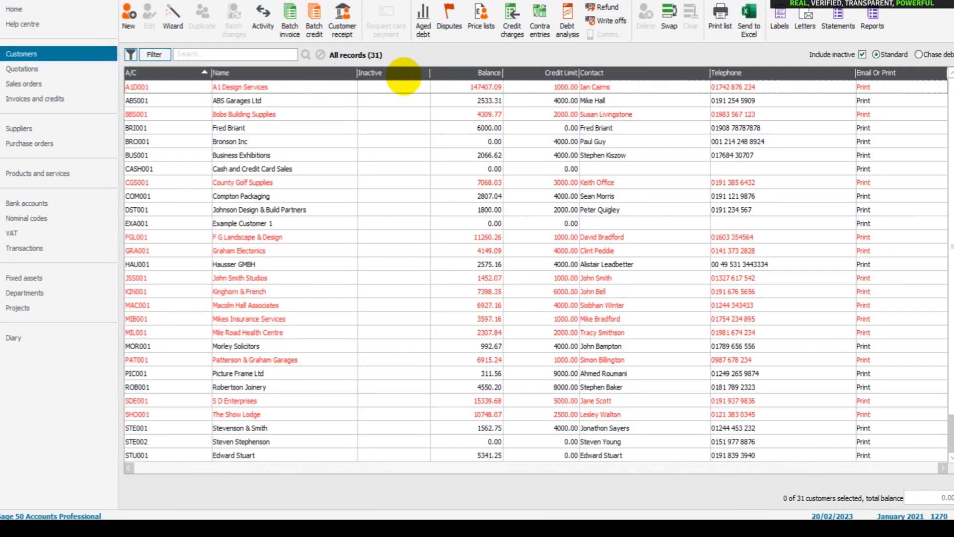
{"action": "left_click", "coordinate": [43, 15]}
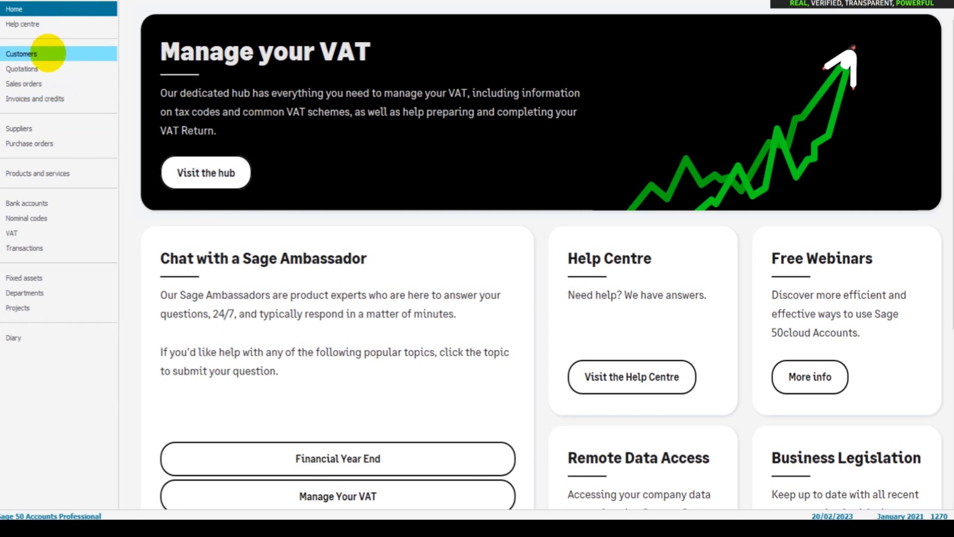
{"action": "left_click", "coordinate": [47, 53]}
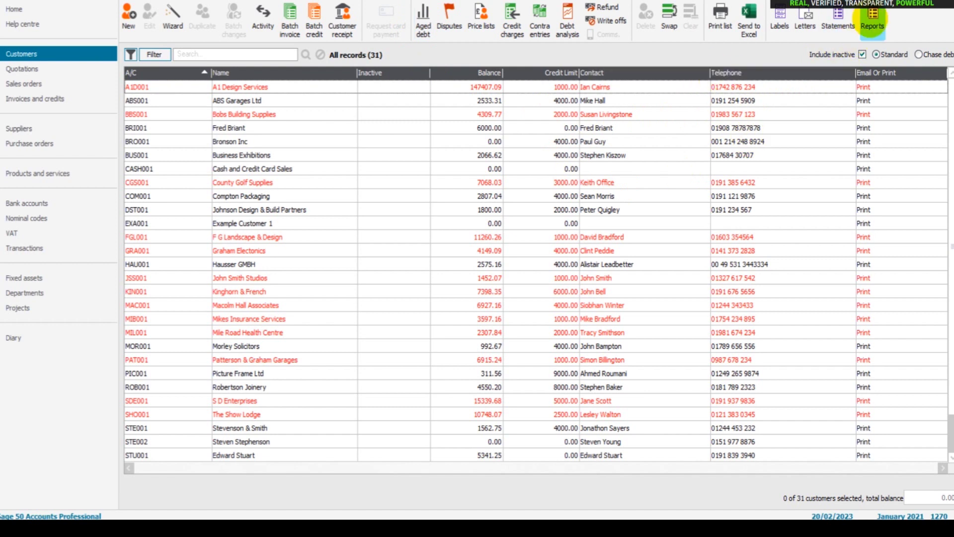
Open the customer reports and show the Aged debtors report category
{"action": "left_click", "coordinate": [873, 20]}
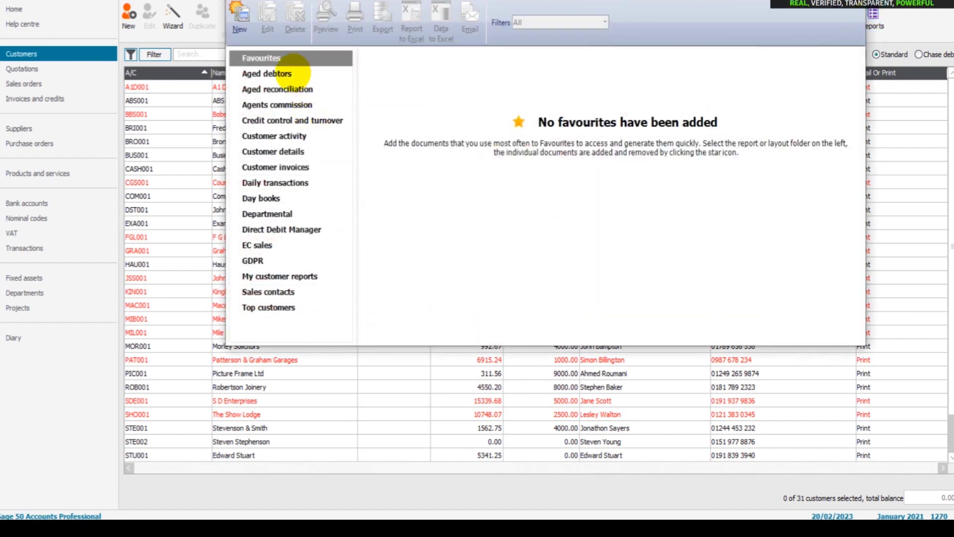
{"action": "left_click", "coordinate": [272, 75]}
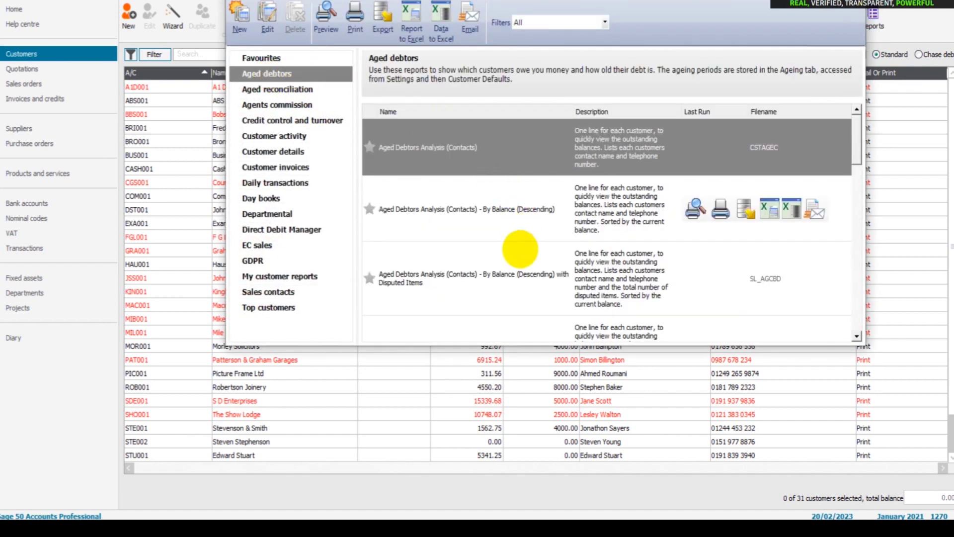
{"action": "scroll", "coordinate": [529, 283], "scroll_direction": "up", "scroll_amount": 10}
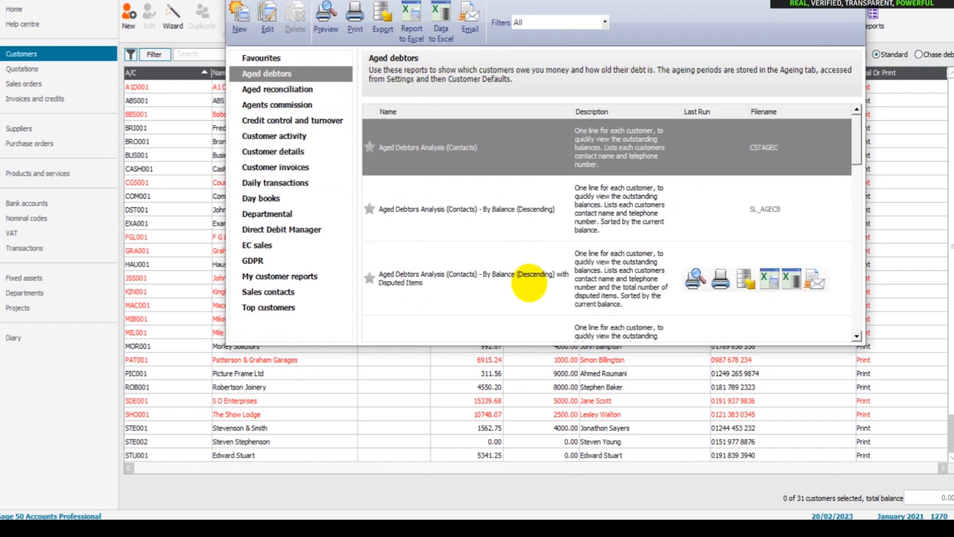
{"action": "scroll", "coordinate": [529, 283], "scroll_direction": "down", "scroll_amount": 5}
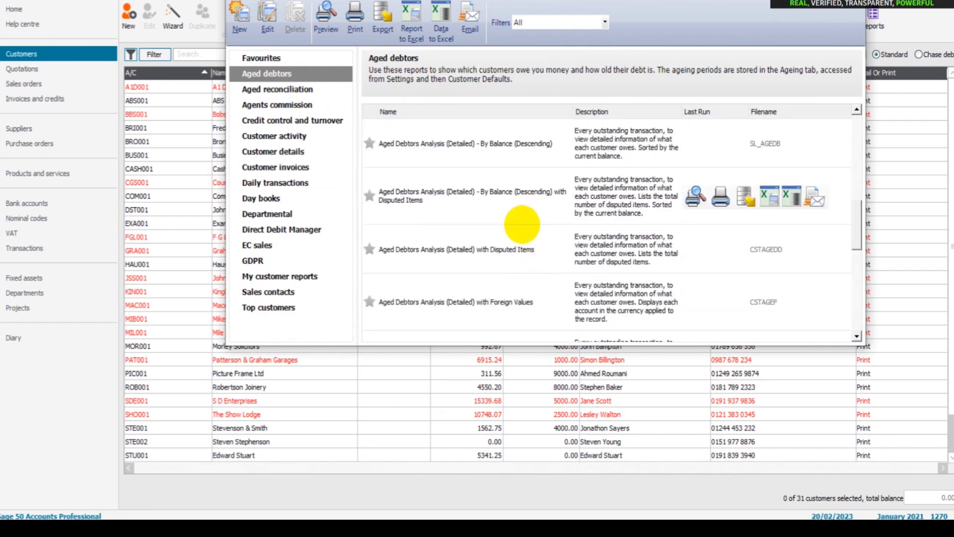
{"action": "scroll", "coordinate": [513, 251], "scroll_direction": "down", "scroll_amount": 3}
{"action": "scroll", "coordinate": [513, 252], "scroll_direction": "down", "scroll_amount": 3}
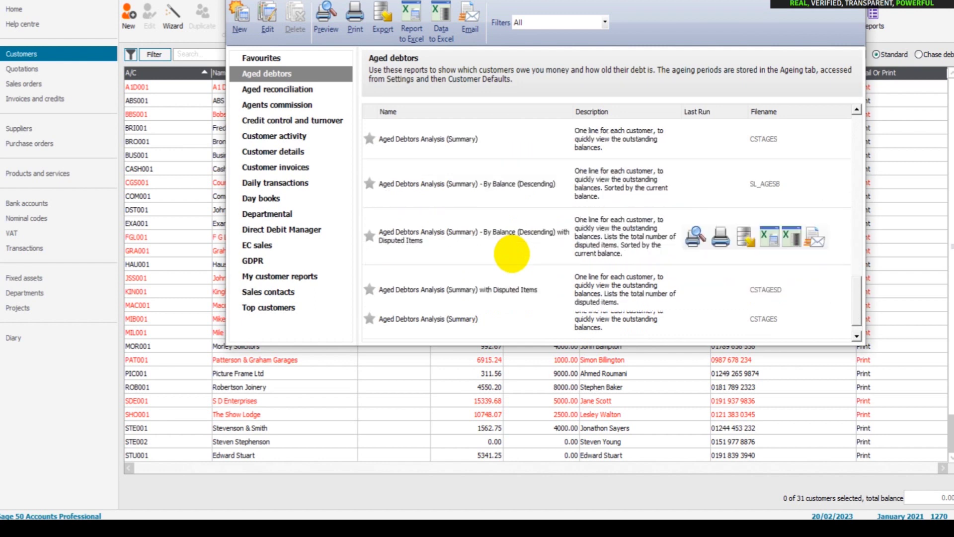
{"action": "scroll", "coordinate": [512, 252], "scroll_direction": "up", "scroll_amount": 6}
{"action": "scroll", "coordinate": [512, 253], "scroll_direction": "up", "scroll_amount": 3}
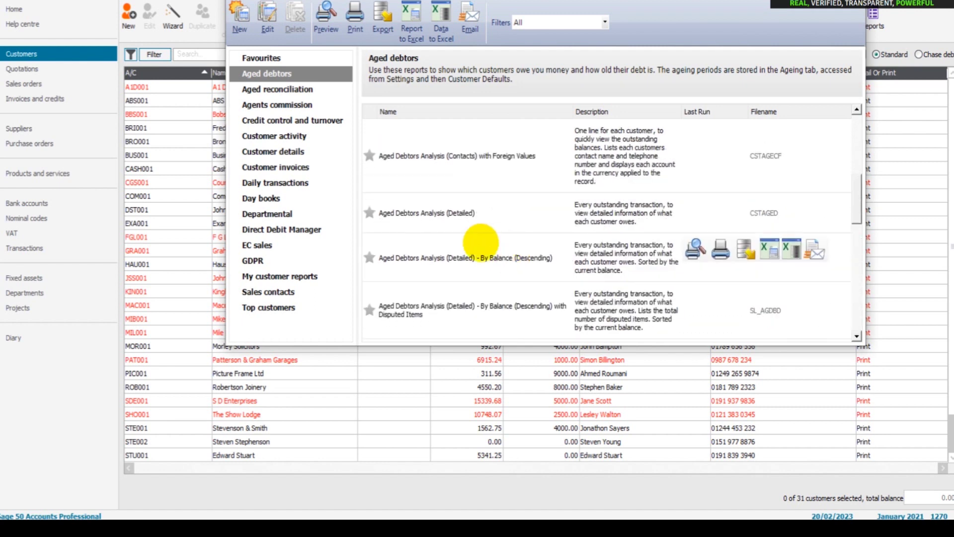
Select Aged Debtors Analysis (Detailed), after briefly trying the Summary version
{"action": "left_click", "coordinate": [440, 223]}
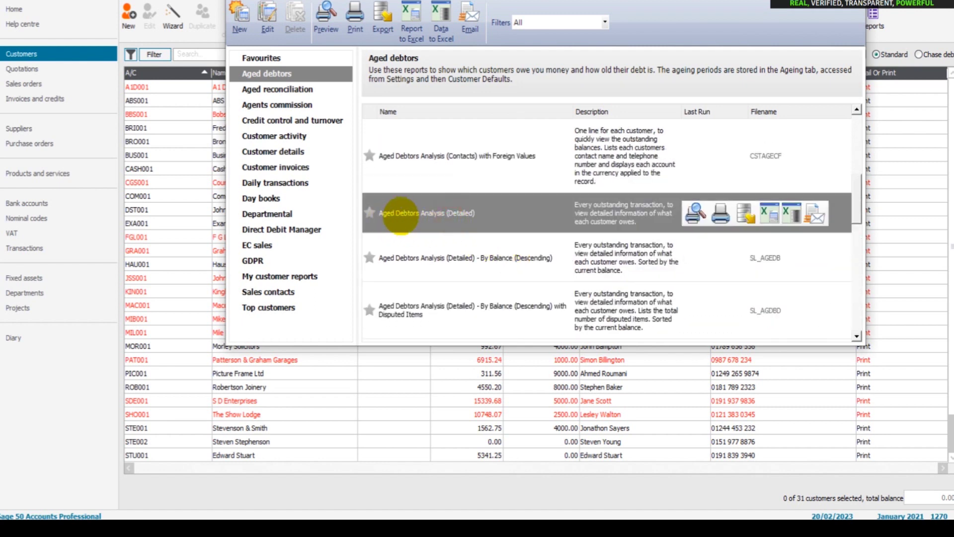
{"action": "scroll", "coordinate": [469, 229], "scroll_direction": "down", "scroll_amount": 6}
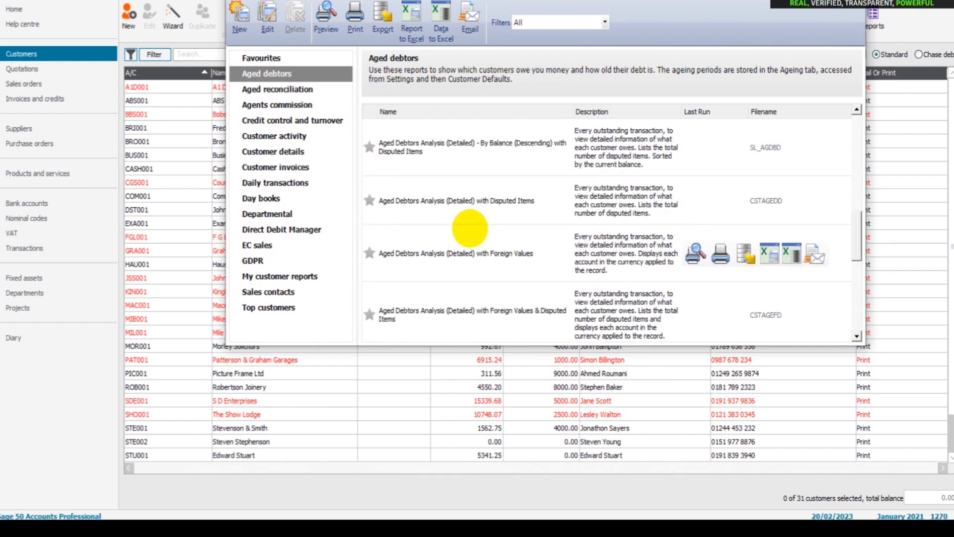
{"action": "left_click", "coordinate": [459, 263]}
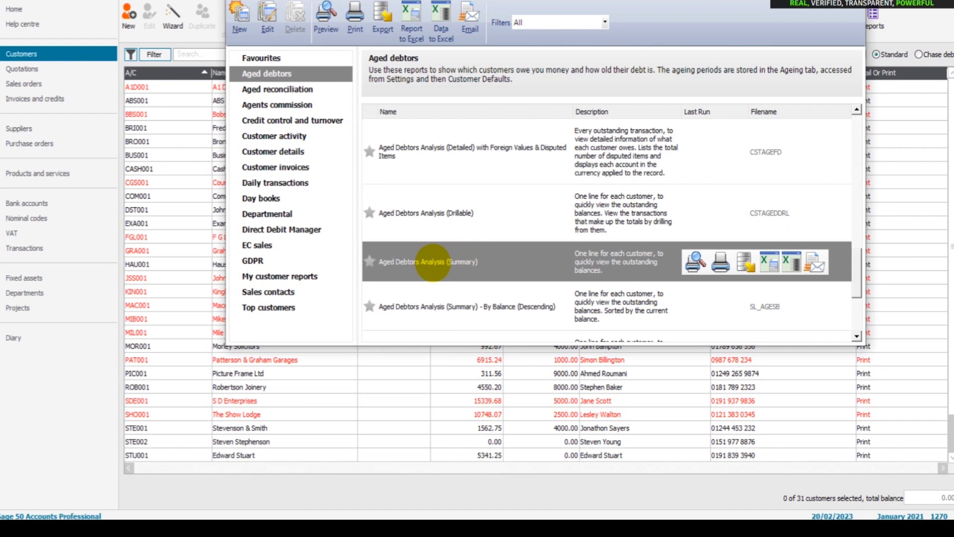
{"action": "scroll", "coordinate": [433, 262], "scroll_direction": "up", "scroll_amount": 5}
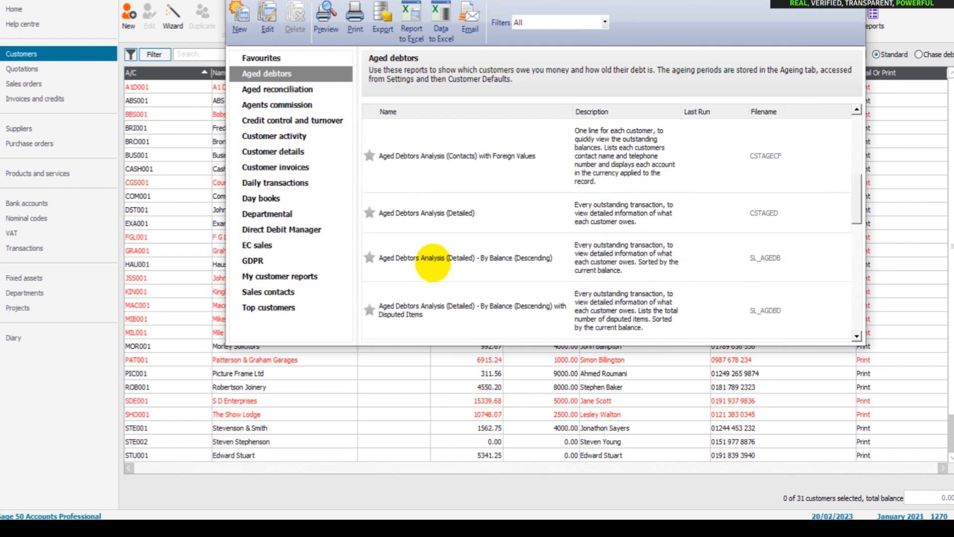
{"action": "left_click", "coordinate": [455, 222]}
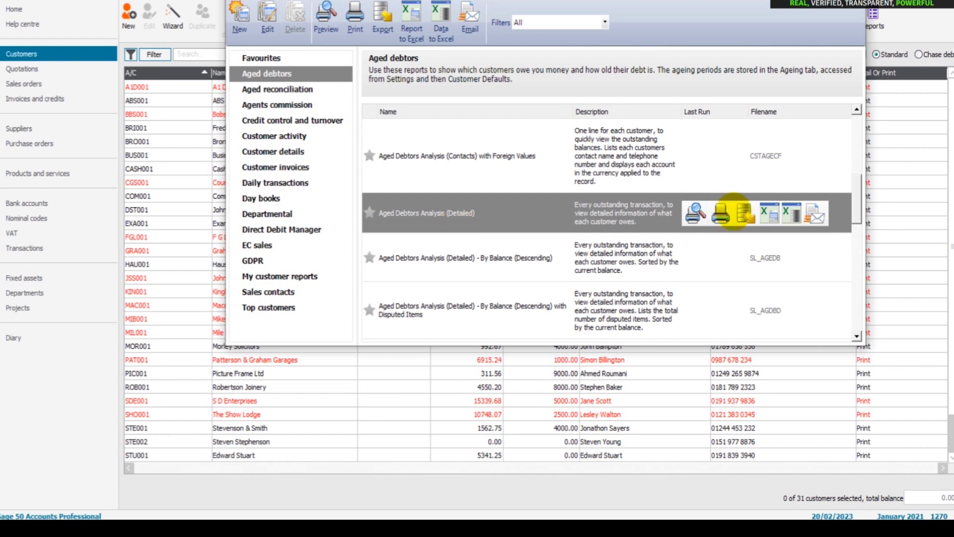
Preview the 5-page all-customer Aged Debtors Analysis (Detailed) with default criteria, then close it
{"action": "left_click", "coordinate": [694, 213]}
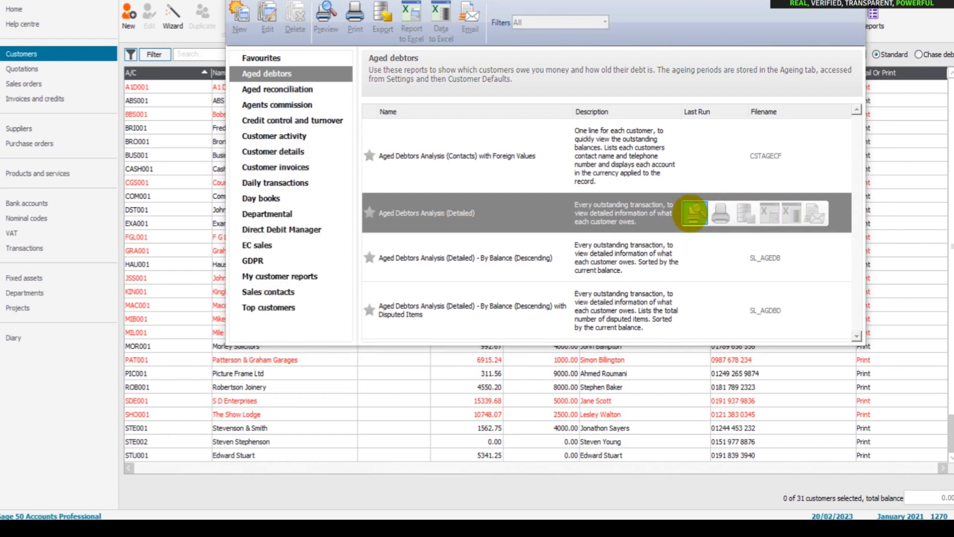
{"action": "left_click", "coordinate": [644, 243]}
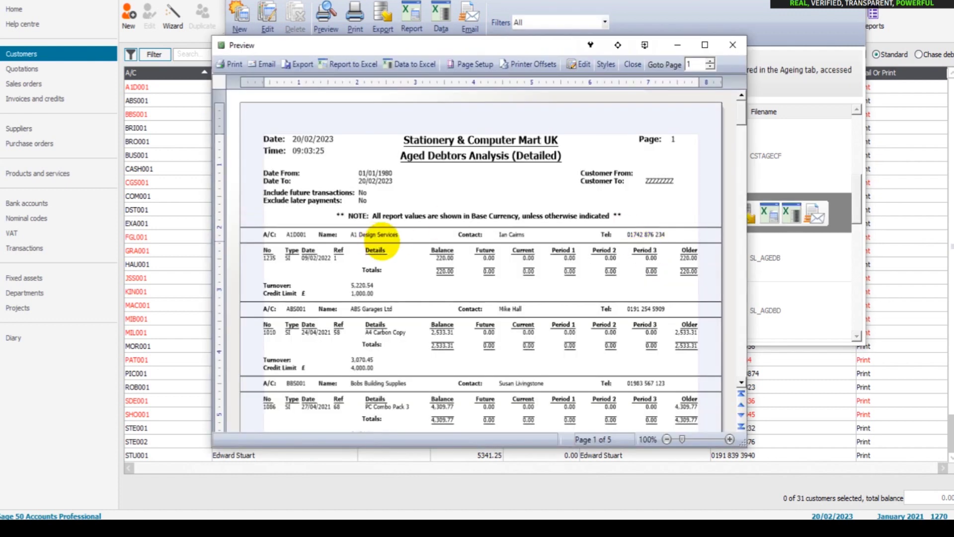
{"action": "scroll", "coordinate": [311, 262], "scroll_direction": "down", "scroll_amount": 3}
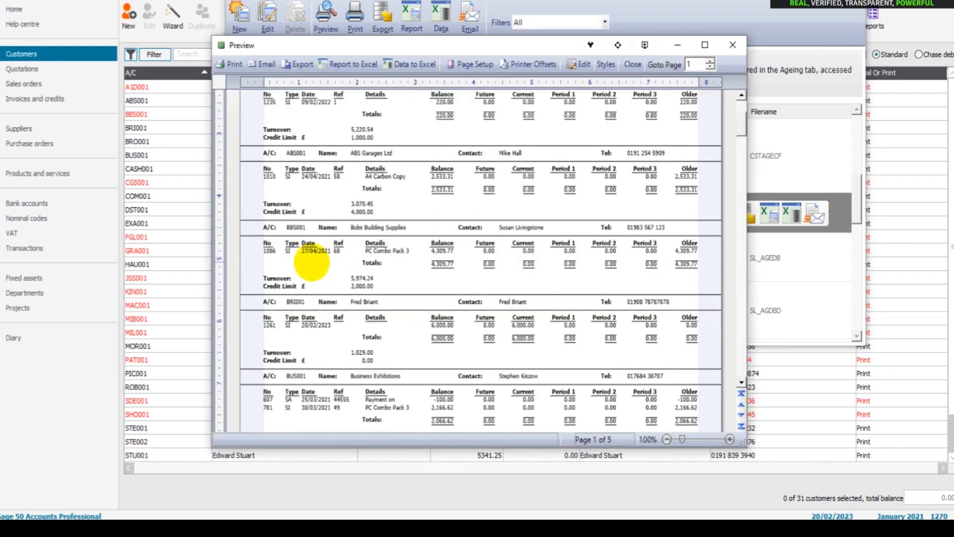
{"action": "scroll", "coordinate": [318, 283], "scroll_direction": "down", "scroll_amount": 3}
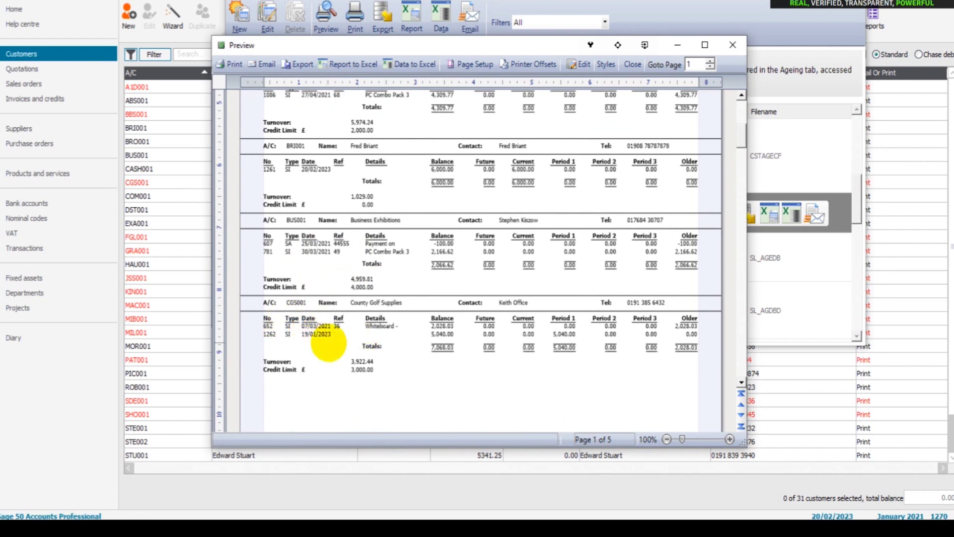
{"action": "scroll", "coordinate": [376, 342], "scroll_direction": "down", "scroll_amount": 9}
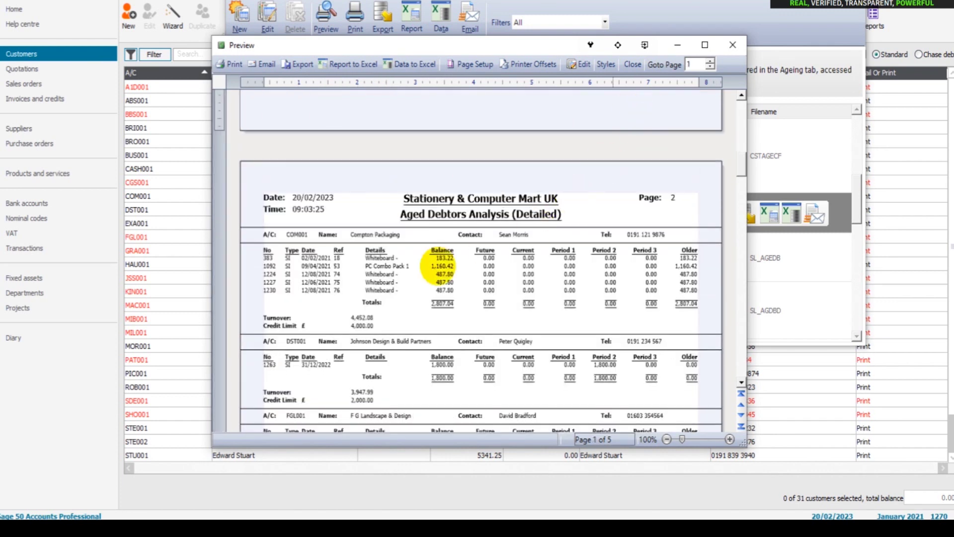
{"action": "scroll", "coordinate": [436, 266], "scroll_direction": "down", "scroll_amount": 2}
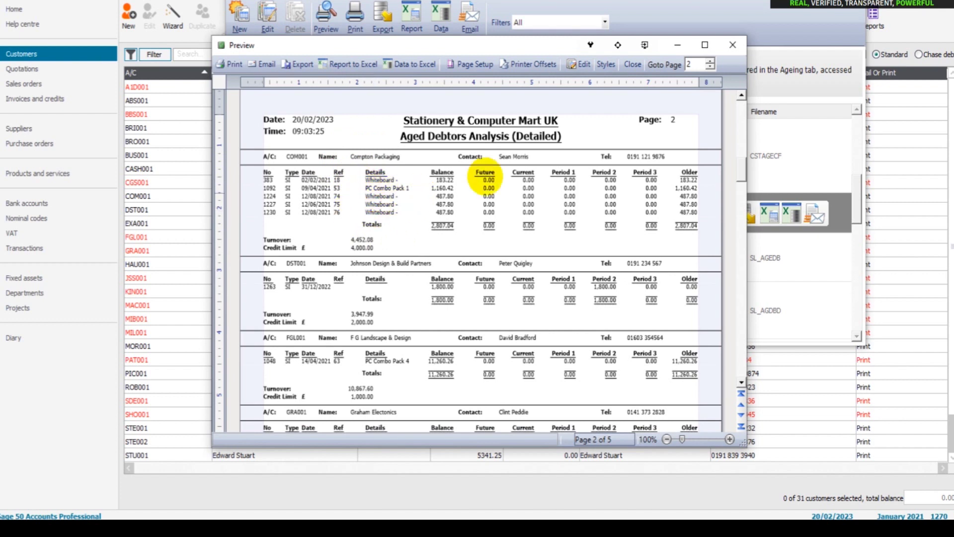
{"action": "left_click", "coordinate": [733, 44]}
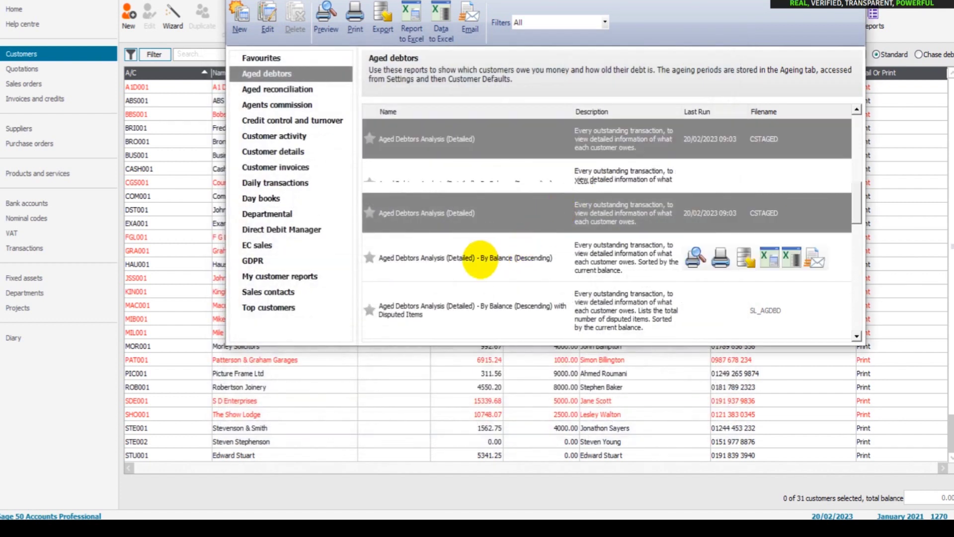
Preview Aged Debtors Analysis (Summary), close it, then open Aged Balances totalling 268767.70
{"action": "scroll", "coordinate": [479, 258], "scroll_direction": "down", "scroll_amount": 3}
{"action": "left_click", "coordinate": [482, 263]}
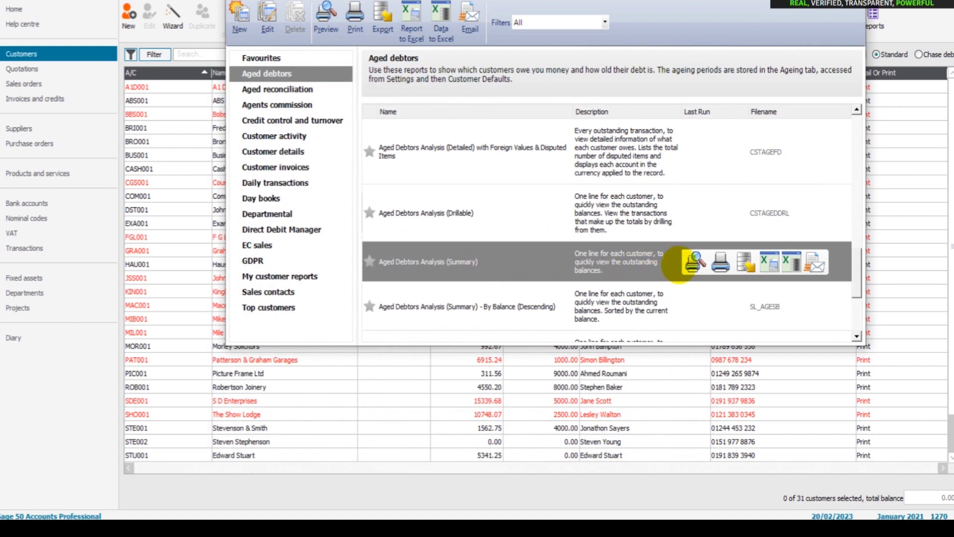
{"action": "left_click", "coordinate": [695, 262]}
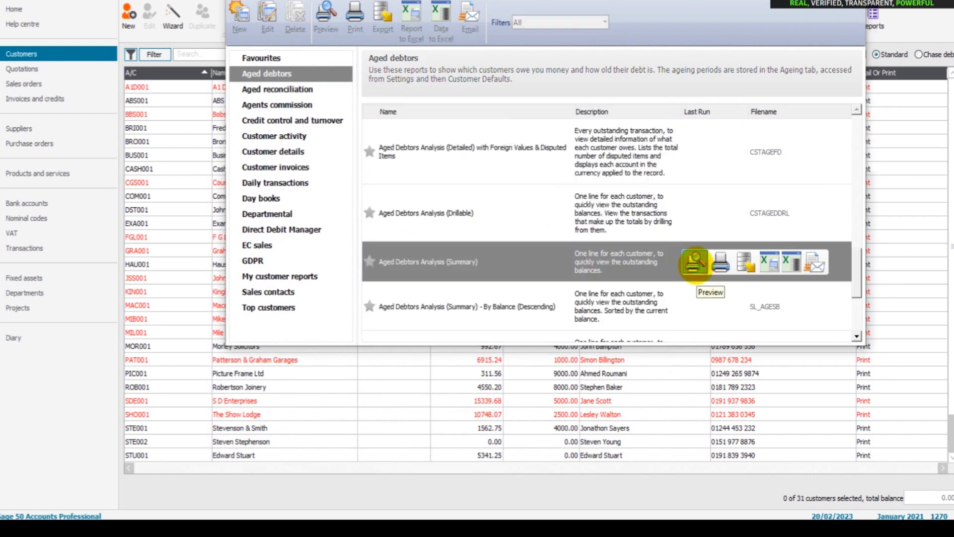
{"action": "left_click", "coordinate": [632, 244]}
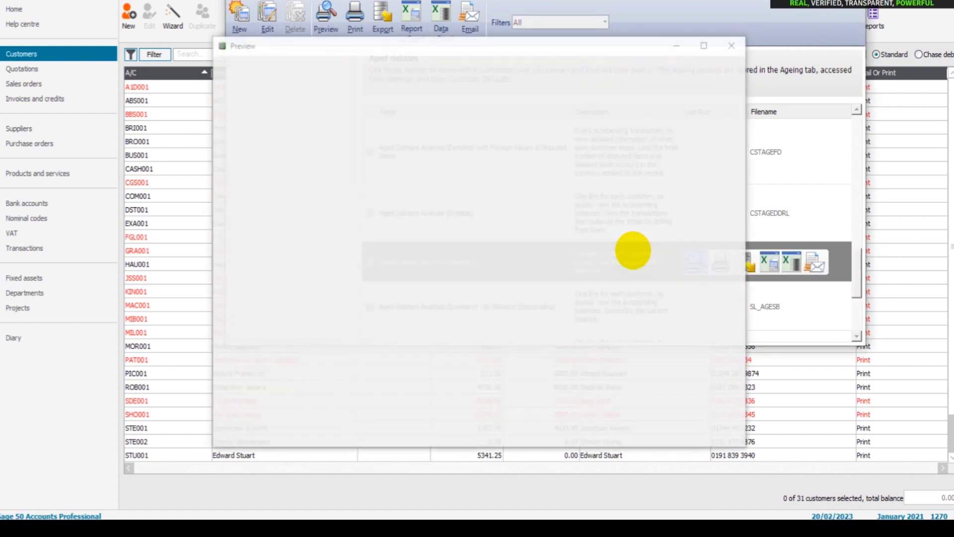
{"action": "scroll", "coordinate": [401, 274], "scroll_direction": "down", "scroll_amount": 3}
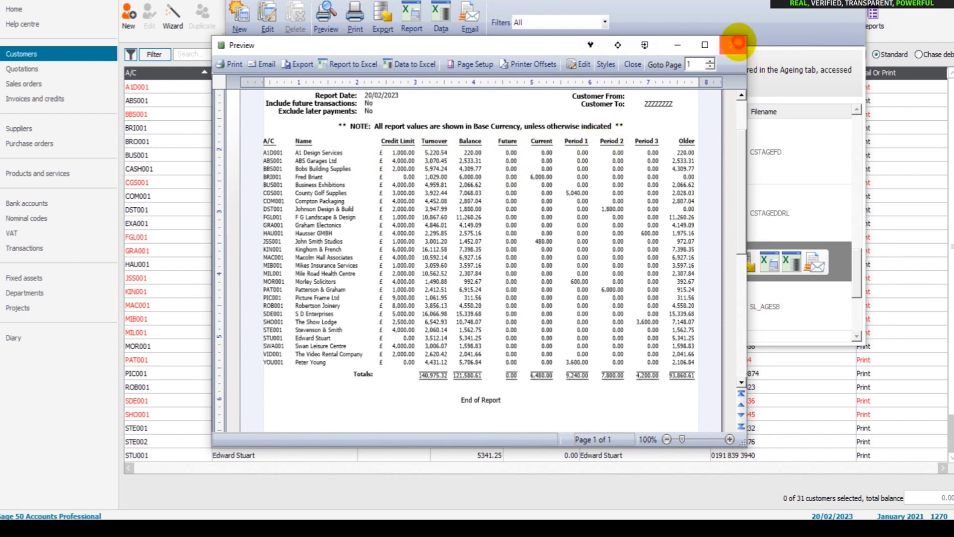
{"action": "left_click", "coordinate": [737, 43]}
{"action": "left_click", "coordinate": [846, 8]}
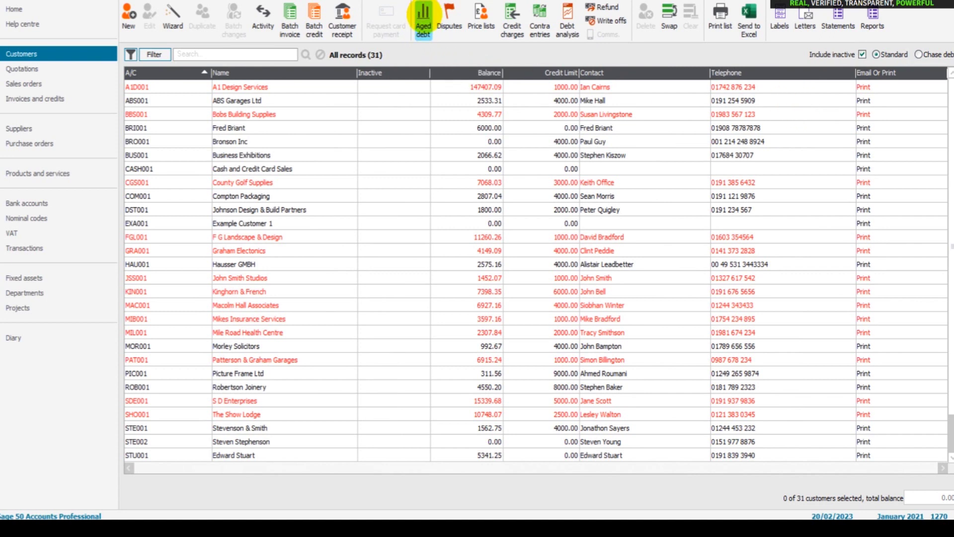
{"action": "left_click", "coordinate": [424, 18]}
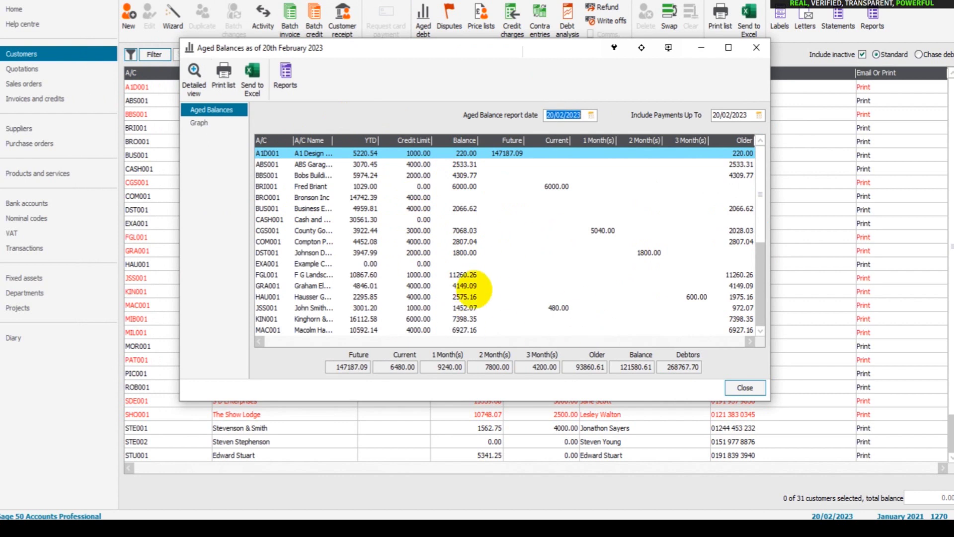
Widen and sort by A/C Name, then open BBS001's detailed aged analysis (4309.77 Older)
{"action": "key", "text": "Down"}
{"action": "key", "text": "Down"}
{"action": "key", "text": "Down"}
{"action": "key", "text": "Down"}
{"action": "key", "text": "Down"}
{"action": "key", "text": "Down"}
{"action": "key", "text": "Down"}
{"action": "key", "text": "Down"}
{"action": "key", "text": "Down"}
{"action": "key", "text": "Down"}
{"action": "key", "text": "Down"}
{"action": "key", "text": "Down"}
{"action": "key", "text": "Down"}
{"action": "key", "text": "Down"}
{"action": "key", "text": "Down"}
{"action": "key", "text": "Down"}
{"action": "key", "text": "Down"}
{"action": "key", "text": "Down"}
{"action": "key", "text": "Down"}
{"action": "key", "text": "Down"}
{"action": "key", "text": "Down"}
{"action": "key", "text": "Down"}
{"action": "key", "text": "Down"}
{"action": "key", "text": "Down"}
{"action": "key", "text": "Down"}
{"action": "key", "text": "Down"}
{"action": "key", "text": "Down"}
{"action": "key", "text": "Down"}
{"action": "key", "text": "Down"}
{"action": "key", "text": "Down"}
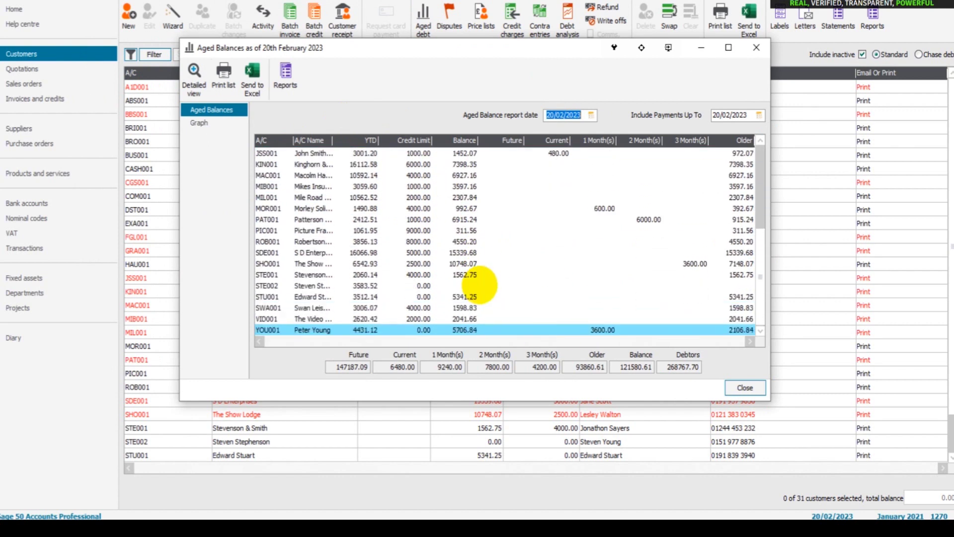
{"action": "key", "text": "Up"}
{"action": "key", "text": "Up"}
{"action": "key", "text": "Up"}
{"action": "key", "text": "Up"}
{"action": "key", "text": "Up"}
{"action": "key", "text": "Up"}
{"action": "key", "text": "Up"}
{"action": "key", "text": "Up"}
{"action": "key", "text": "Up"}
{"action": "key", "text": "Up"}
{"action": "key", "text": "Up"}
{"action": "key", "text": "Up"}
{"action": "key", "text": "Up"}
{"action": "key", "text": "Up"}
{"action": "key", "text": "Up"}
{"action": "key", "text": "Up"}
{"action": "key", "text": "Up"}
{"action": "key", "text": "Up"}
{"action": "key", "text": "Up"}
{"action": "key", "text": "Up"}
{"action": "key", "text": "Up"}
{"action": "key", "text": "Up"}
{"action": "key", "text": "Up"}
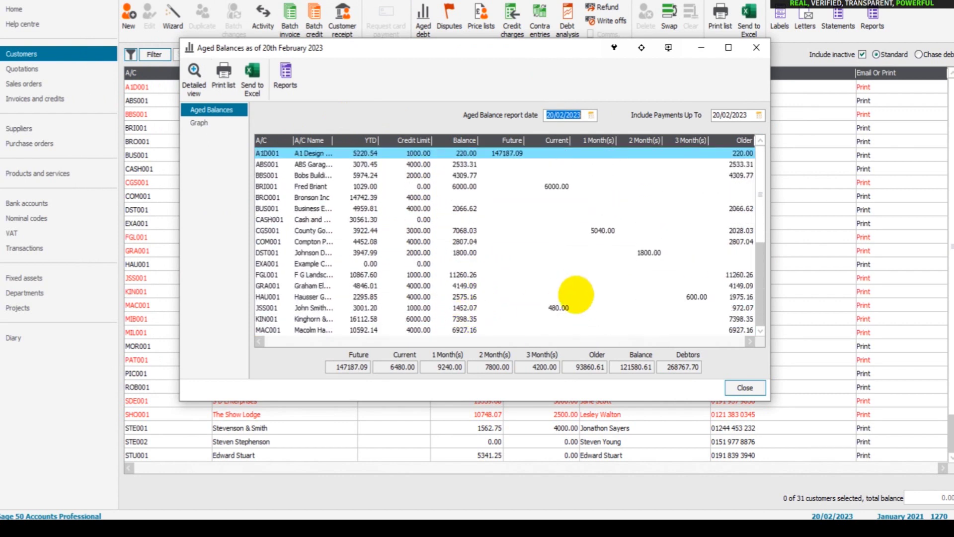
{"action": "left_click", "coordinate": [302, 175]}
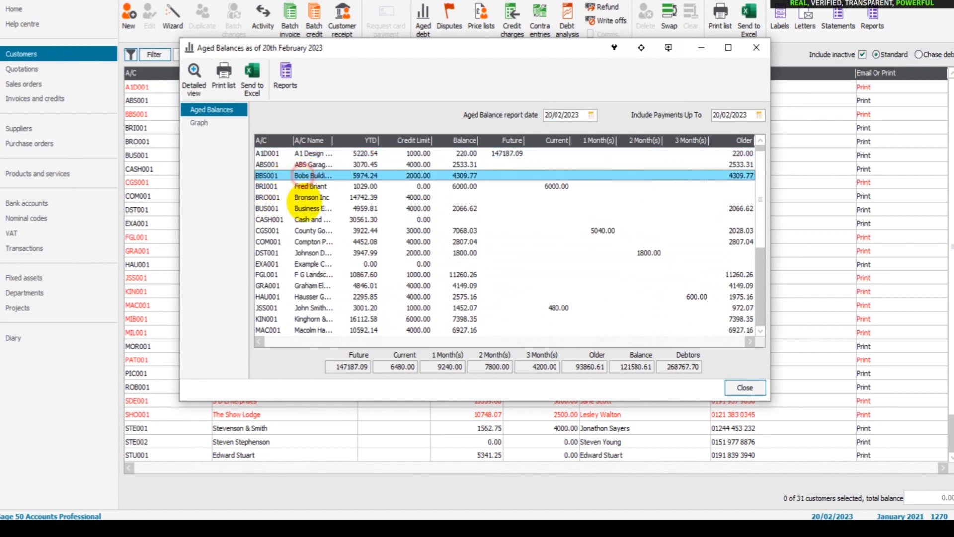
{"action": "left_click_drag", "start_coordinate": [331, 139], "coordinate": [367, 140]}
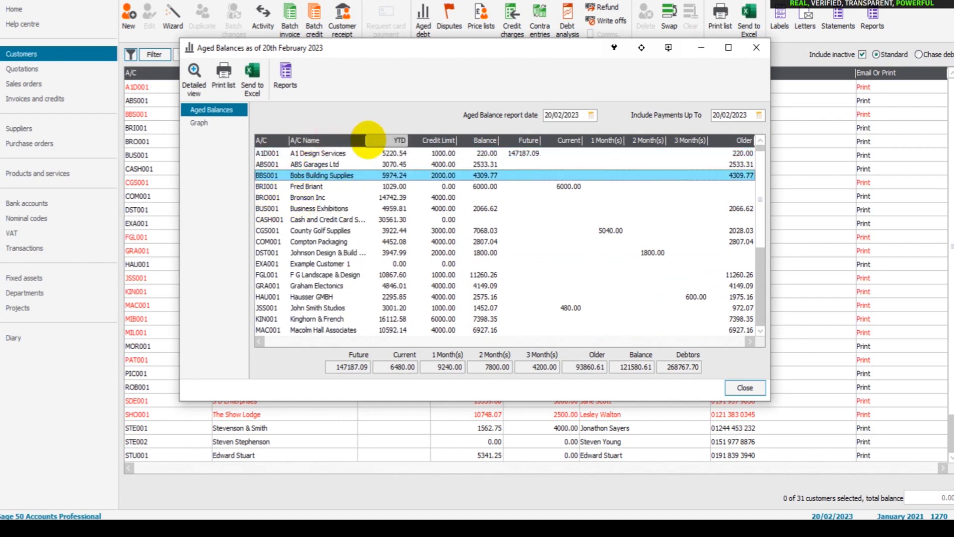
{"action": "right_click", "coordinate": [380, 140]}
{"action": "left_click", "coordinate": [344, 140]}
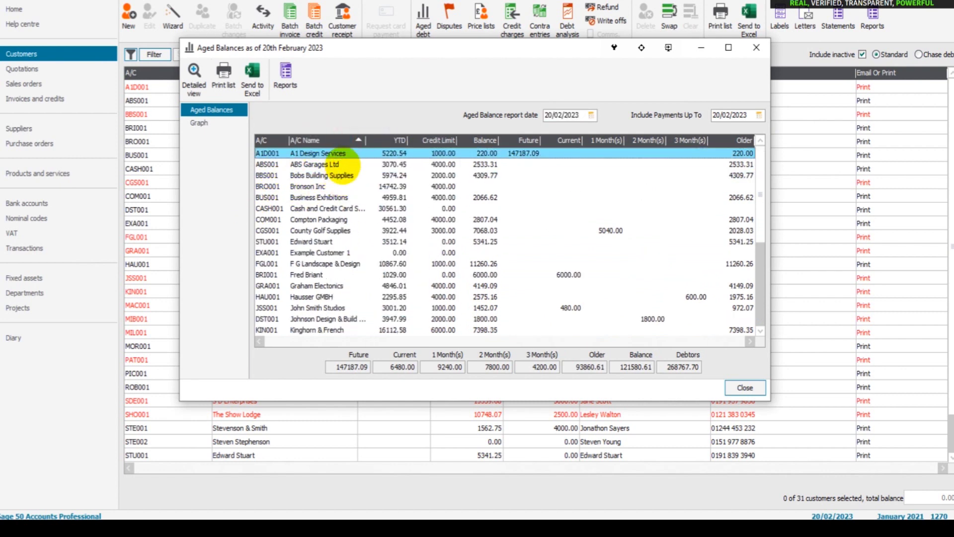
{"action": "left_click", "coordinate": [324, 219]}
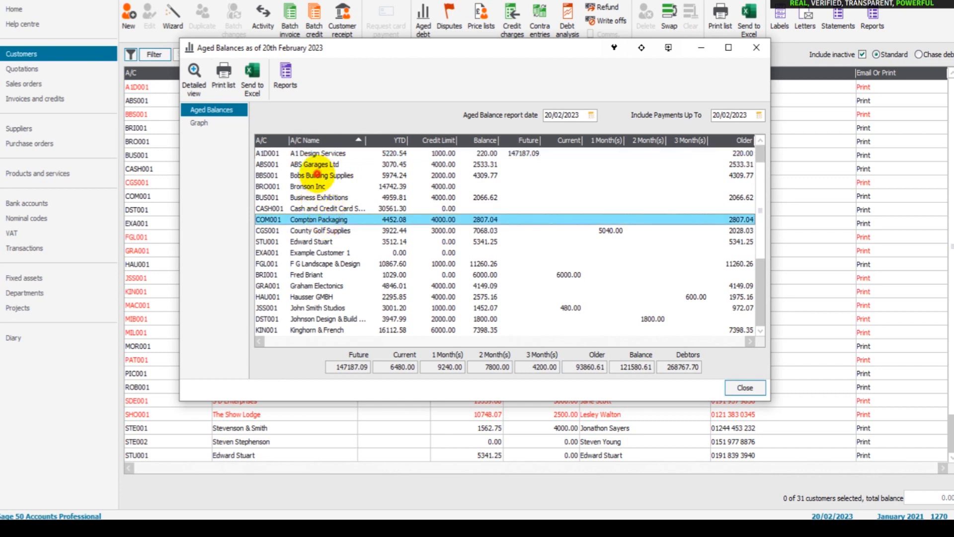
{"action": "left_click", "coordinate": [317, 175]}
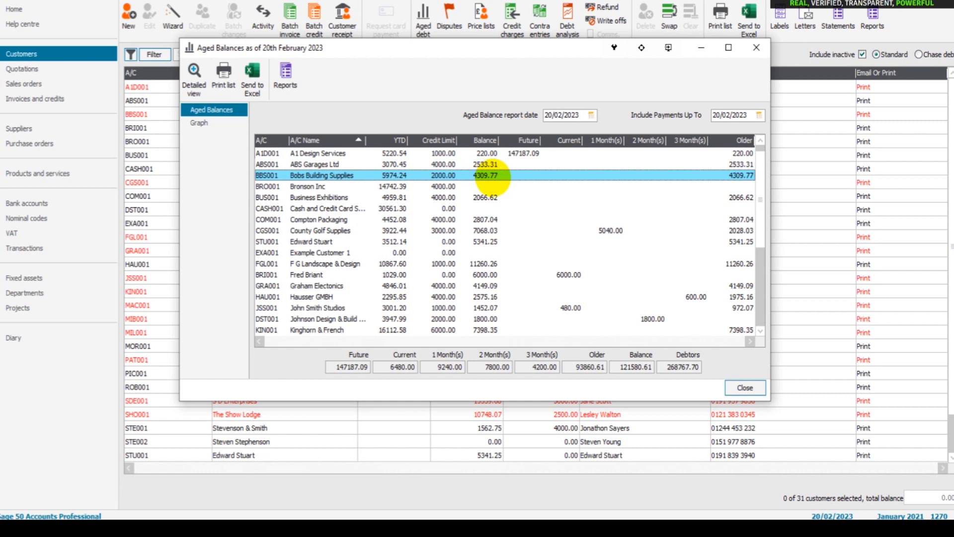
{"action": "double_click", "coordinate": [463, 175]}
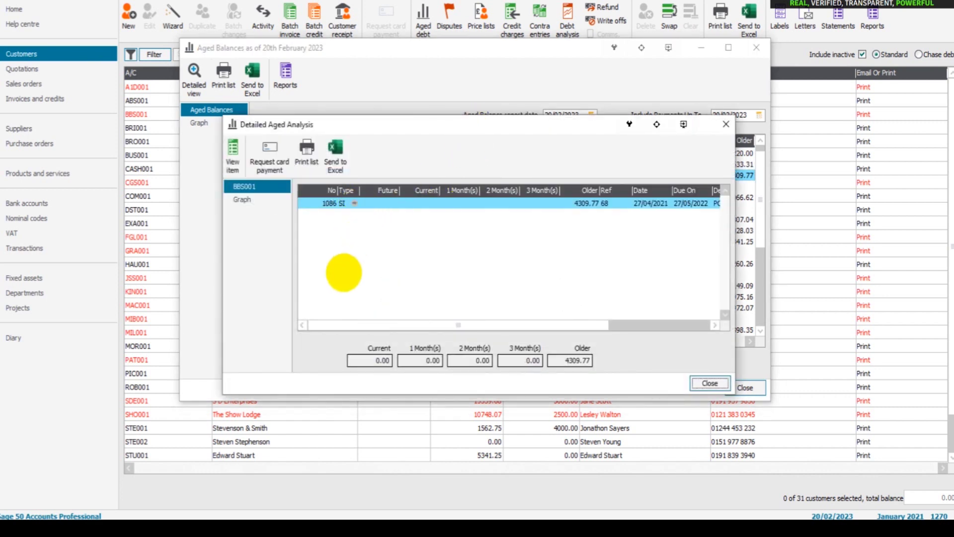
Review the detailed aged analyses for CASH001, DST001 and MOR001, closing each one
{"action": "left_click", "coordinate": [726, 123]}
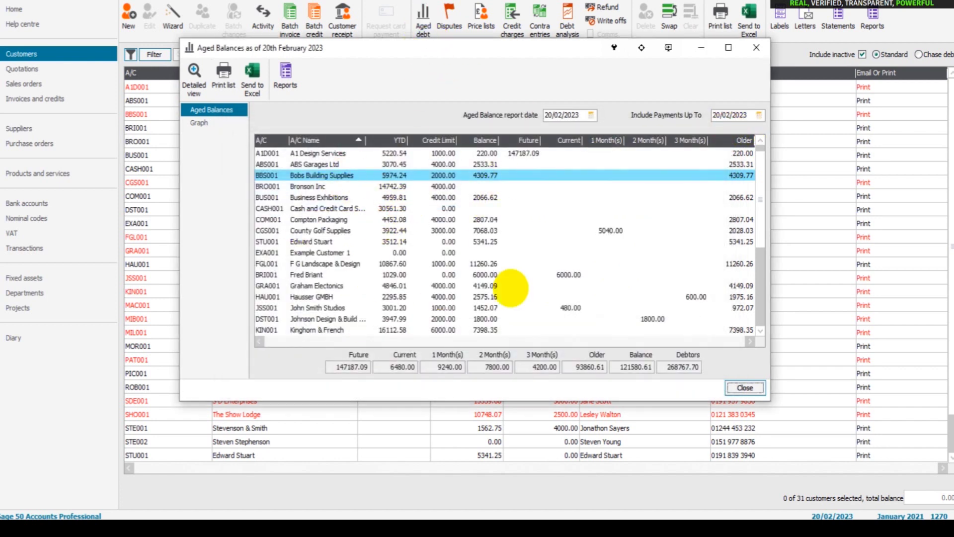
{"action": "key", "text": "Down"}
{"action": "key", "text": "Down"}
{"action": "key", "text": "Down"}
{"action": "key", "text": "Down"}
{"action": "key", "text": "Down"}
{"action": "key", "text": "Down"}
{"action": "key", "text": "Down"}
{"action": "key", "text": "Down"}
{"action": "key", "text": "Down"}
{"action": "key", "text": "Down"}
{"action": "key", "text": "Down"}
{"action": "key", "text": "Down"}
{"action": "key", "text": "Down"}
{"action": "key", "text": "Down"}
{"action": "key", "text": "Down"}
{"action": "key", "text": "Down"}
{"action": "key", "text": "Down"}
{"action": "key", "text": "Down"}
{"action": "key", "text": "Down"}
{"action": "key", "text": "Down"}
{"action": "key", "text": "Down"}
{"action": "key", "text": "Down"}
{"action": "key", "text": "Down"}
{"action": "key", "text": "Down"}
{"action": "key", "text": "Down"}
{"action": "key", "text": "Down"}
{"action": "key", "text": "Down"}
{"action": "key", "text": "Down"}
{"action": "key", "text": "Up"}
{"action": "key", "text": "Up"}
{"action": "key", "text": "Up"}
{"action": "key", "text": "Up"}
{"action": "key", "text": "Up"}
{"action": "key", "text": "Up"}
{"action": "key", "text": "Up"}
{"action": "key", "text": "Up"}
{"action": "key", "text": "Up"}
{"action": "key", "text": "Up"}
{"action": "key", "text": "Up"}
{"action": "key", "text": "Up"}
{"action": "key", "text": "Up"}
{"action": "key", "text": "Up"}
{"action": "key", "text": "Up"}
{"action": "key", "text": "Up"}
{"action": "key", "text": "Up"}
{"action": "key", "text": "Up"}
{"action": "key", "text": "Up"}
{"action": "key", "text": "Up"}
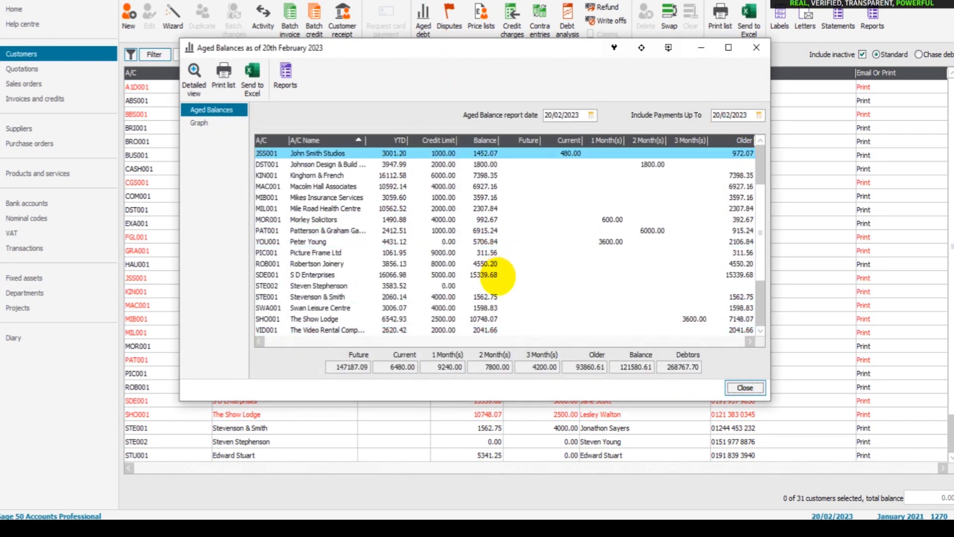
{"action": "key", "text": "Return"}
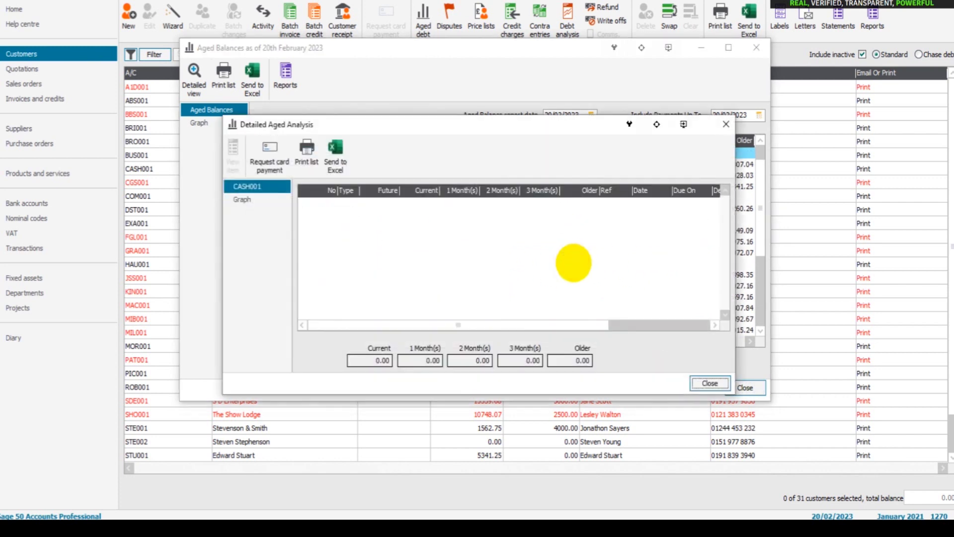
{"action": "left_click", "coordinate": [719, 128]}
{"action": "left_click", "coordinate": [646, 271]}
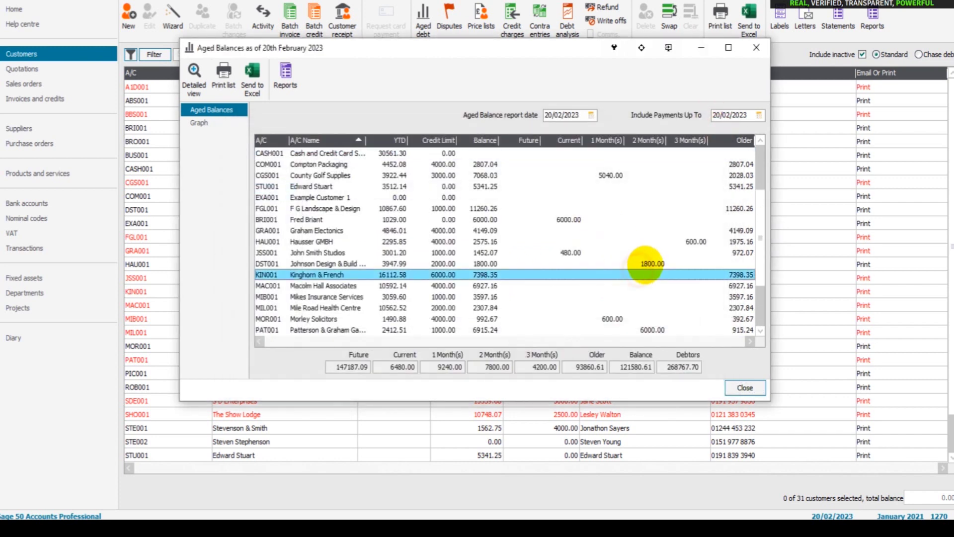
{"action": "double_click", "coordinate": [641, 262]}
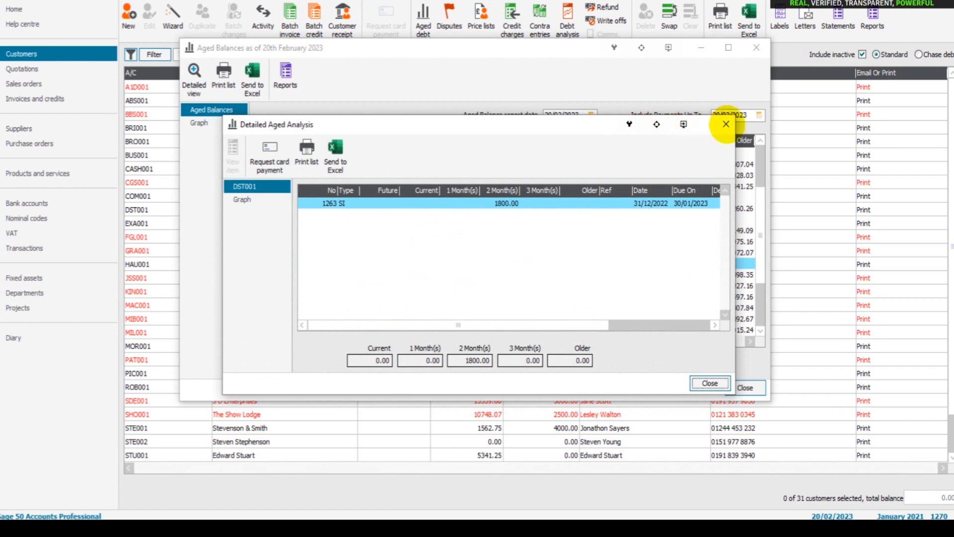
{"action": "left_click", "coordinate": [726, 124]}
{"action": "double_click", "coordinate": [612, 320]}
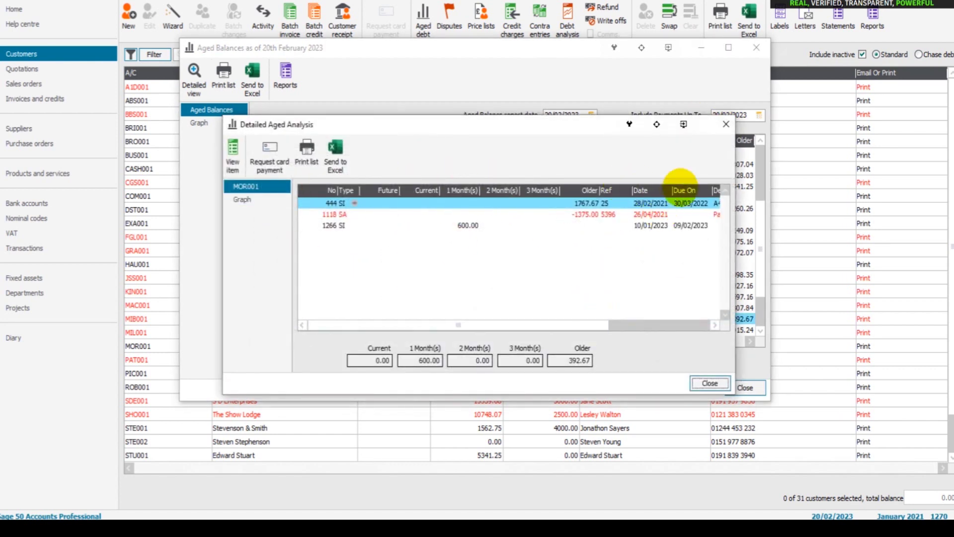
{"action": "left_click", "coordinate": [725, 123]}
{"action": "key", "text": "Down"}
{"action": "key", "text": "Down"}
{"action": "key", "text": "Down"}
{"action": "key", "text": "Down"}
{"action": "key", "text": "Down"}
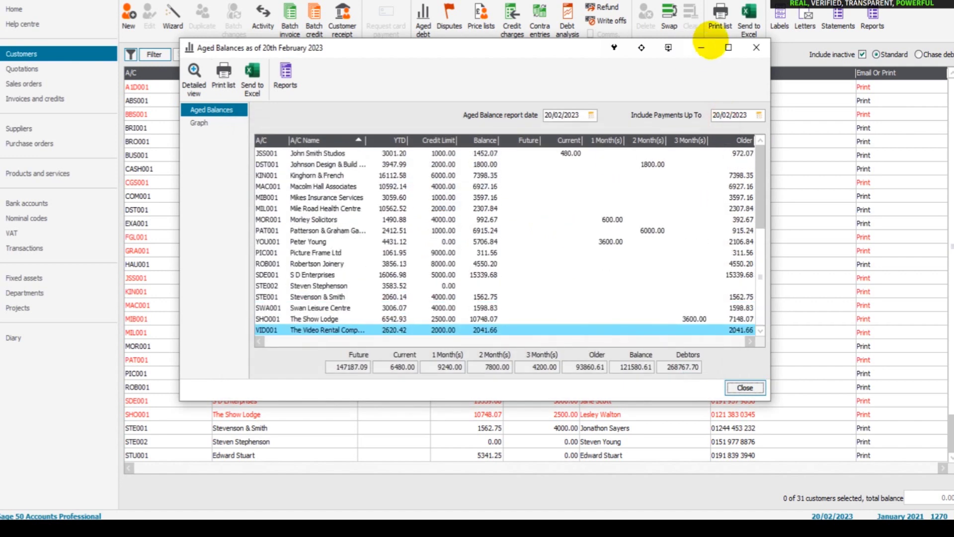
Close the Aged Balances window to return to the 31-record Customers list
{"action": "left_click", "coordinate": [756, 47]}
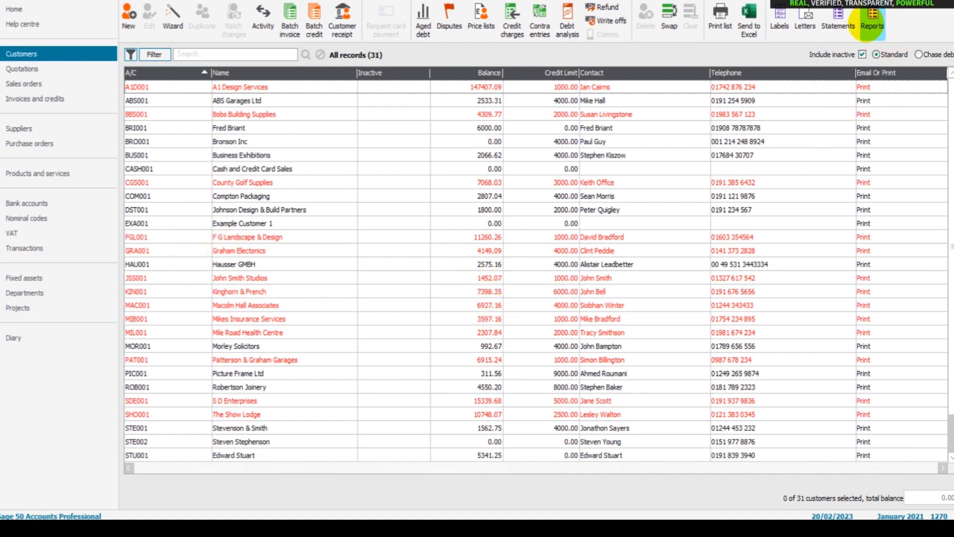
{"action": "left_click", "coordinate": [423, 20]}
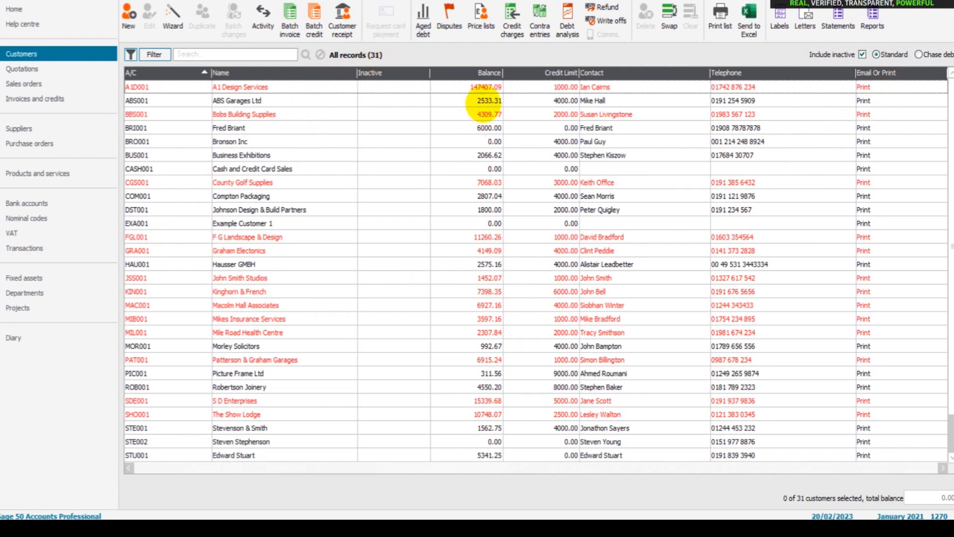
Run a one-page Aged Debtors Analysis (Detailed) for BBS001 alone, totalling 4,309.77
{"action": "left_click", "coordinate": [482, 113]}
{"action": "left_click", "coordinate": [871, 20]}
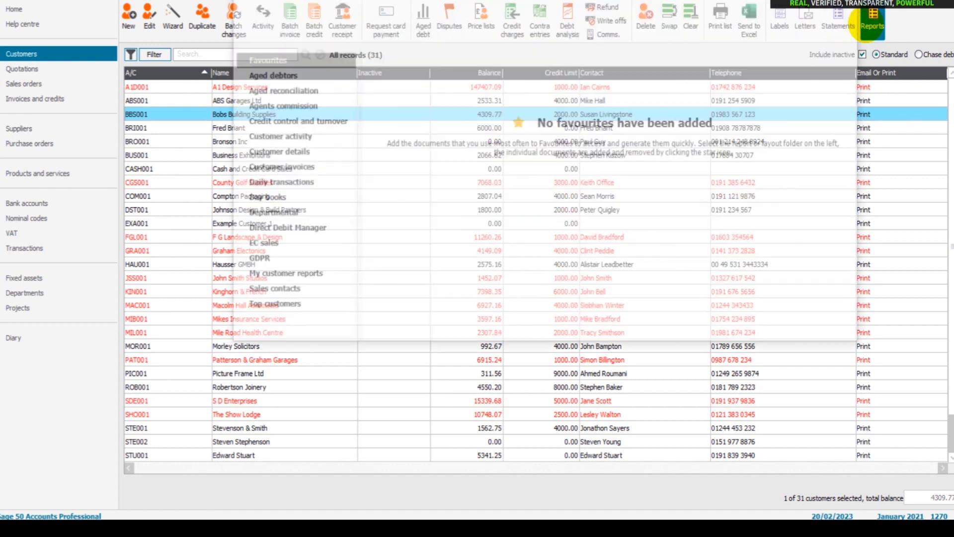
{"action": "left_click", "coordinate": [271, 75]}
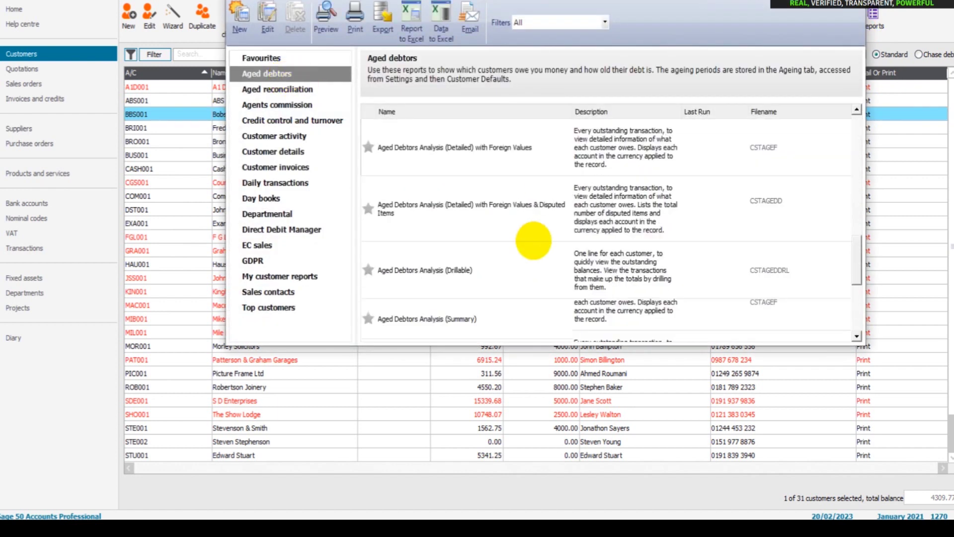
{"action": "scroll", "coordinate": [533, 240], "scroll_direction": "down", "scroll_amount": 3}
{"action": "scroll", "coordinate": [533, 240], "scroll_direction": "up", "scroll_amount": 3}
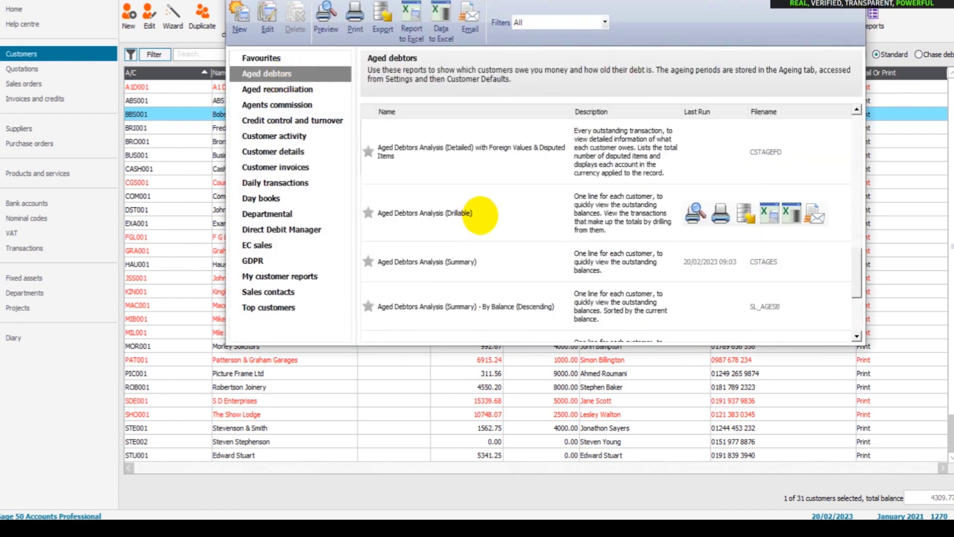
{"action": "scroll", "coordinate": [485, 254], "scroll_direction": "up", "scroll_amount": 3}
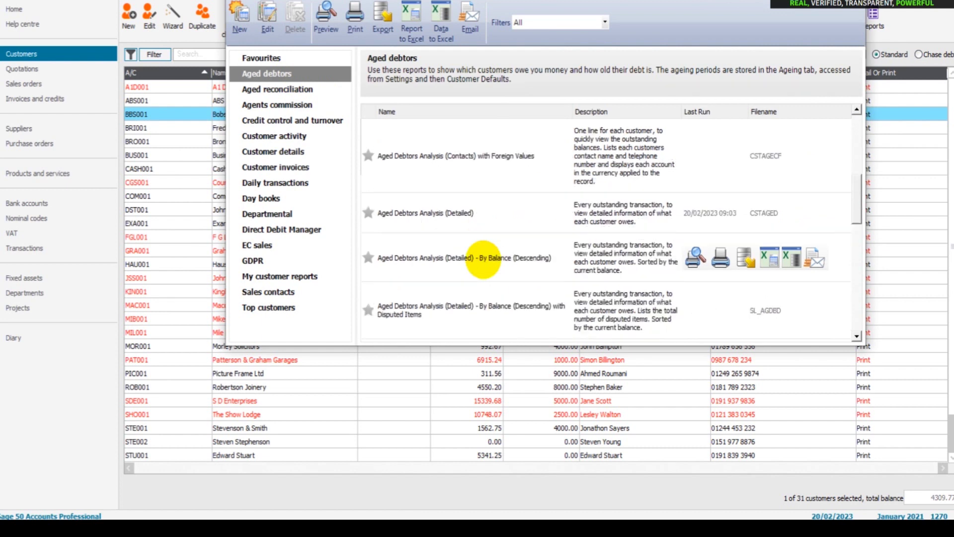
{"action": "left_click", "coordinate": [485, 214]}
{"action": "left_click", "coordinate": [694, 213]}
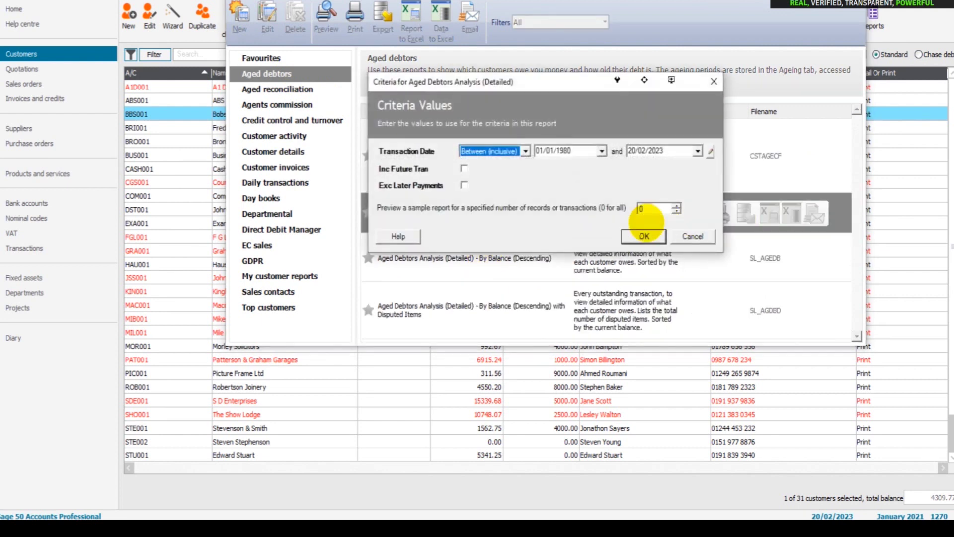
{"action": "left_click", "coordinate": [642, 236]}
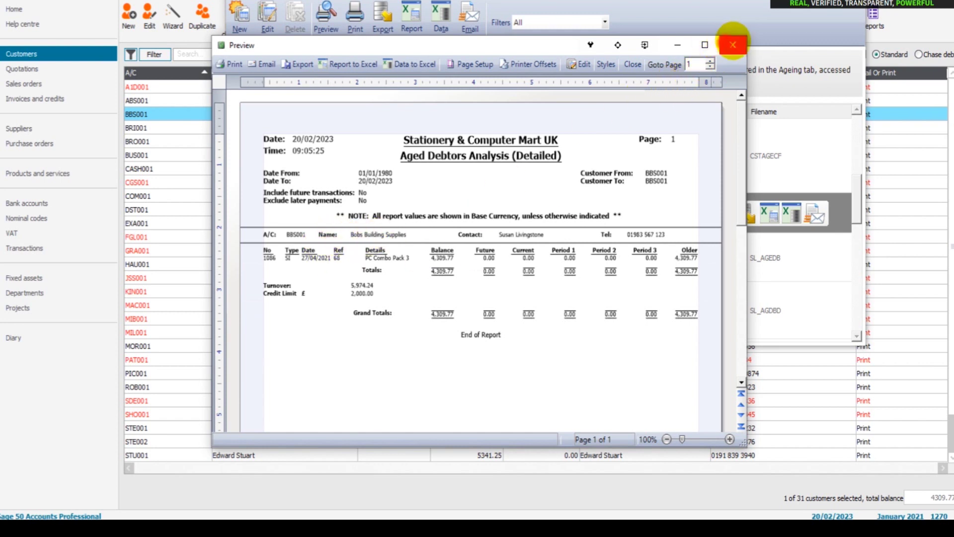
{"action": "left_click", "coordinate": [732, 44]}
{"action": "left_click", "coordinate": [851, 7]}
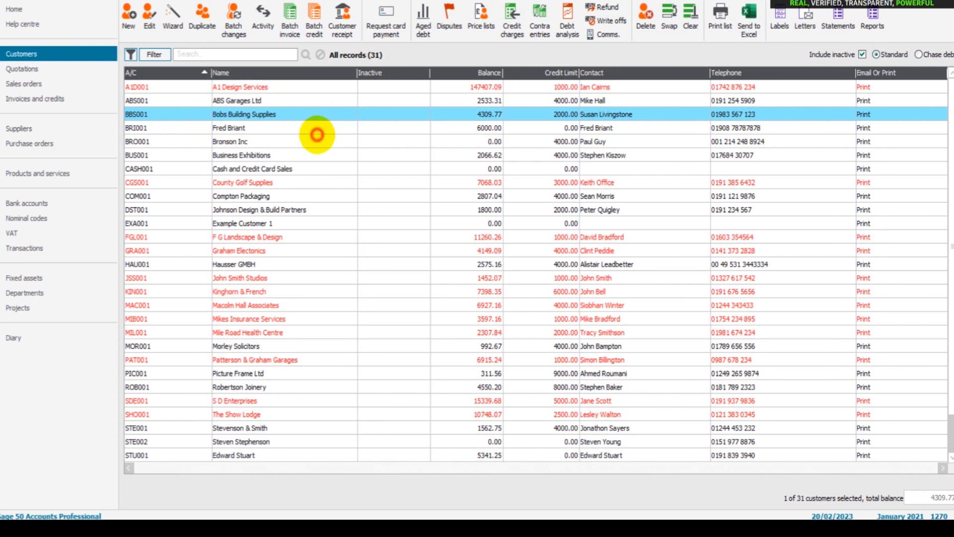
Select seven customers including Bronson Inc, Compton Packaging, County Golf Supplies and ABS Garages Ltd
{"action": "left_click", "coordinate": [317, 136]}
{"action": "left_click", "coordinate": [323, 196], "text": "ctrl"}
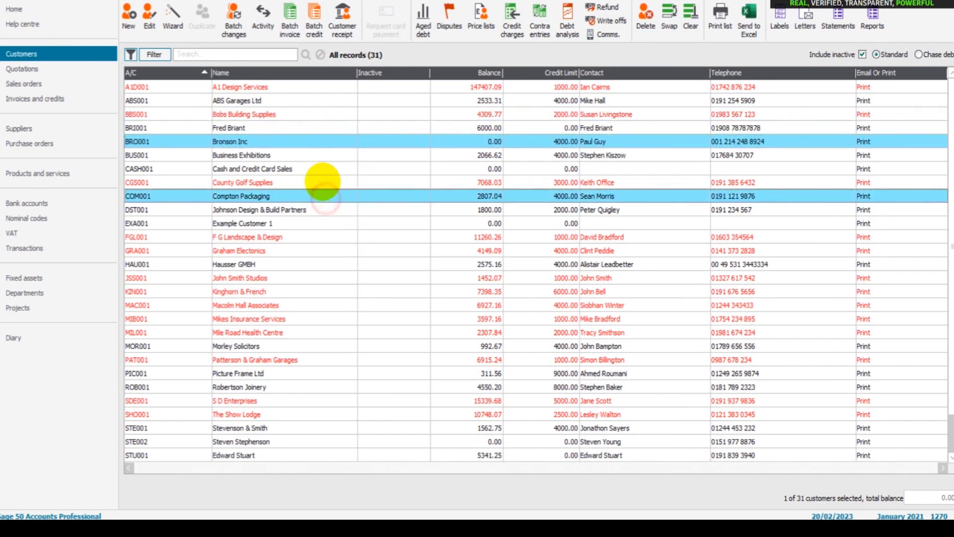
{"action": "left_click", "coordinate": [322, 182], "text": "ctrl"}
{"action": "left_click", "coordinate": [287, 169], "text": "ctrl"}
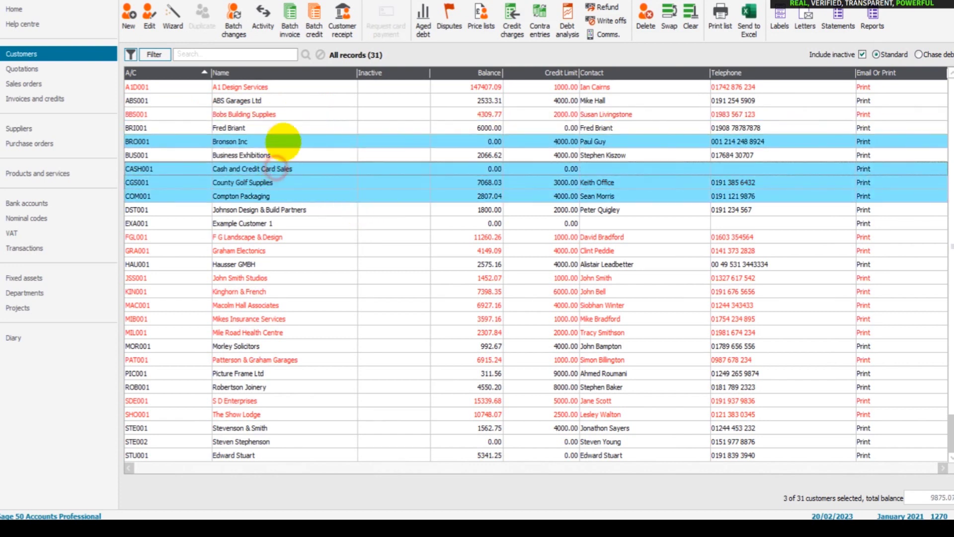
{"action": "left_click", "coordinate": [284, 127], "text": "ctrl"}
{"action": "left_click", "coordinate": [289, 114], "text": "ctrl"}
{"action": "left_click", "coordinate": [290, 101], "text": "ctrl"}
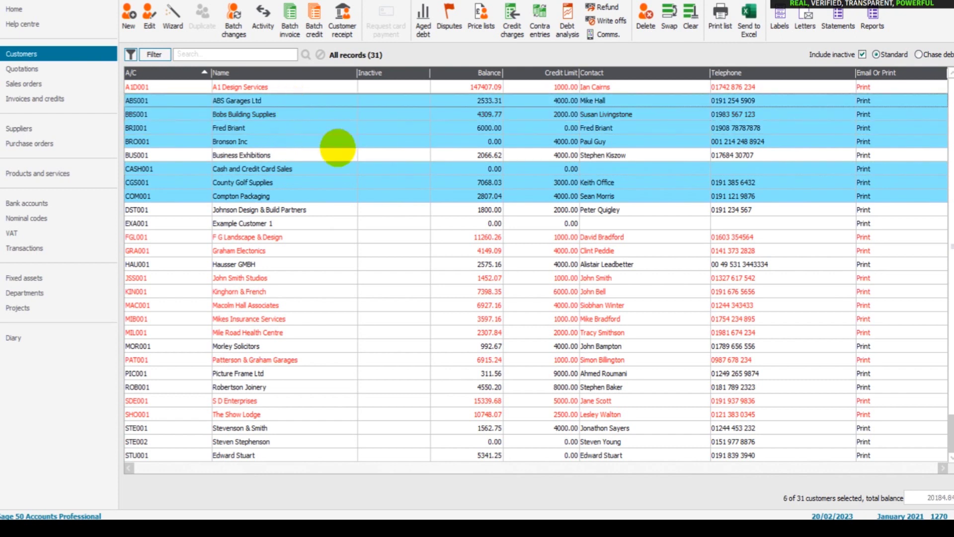
Preview the Aged Debtors Analysis (Detailed) for them, grand total 22,718.15, then close it
{"action": "left_click", "coordinate": [866, 19]}
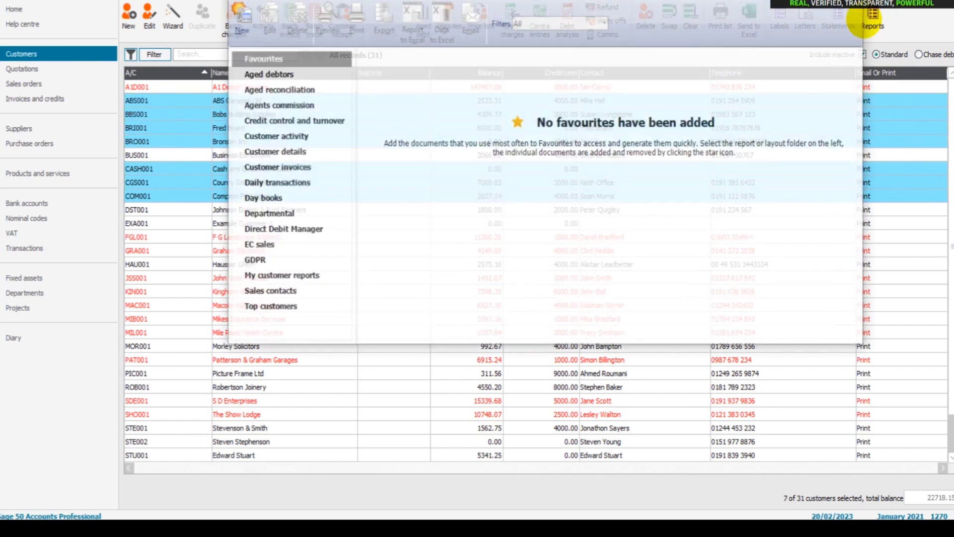
{"action": "left_click", "coordinate": [290, 74]}
{"action": "scroll", "coordinate": [547, 229], "scroll_direction": "down", "scroll_amount": 4}
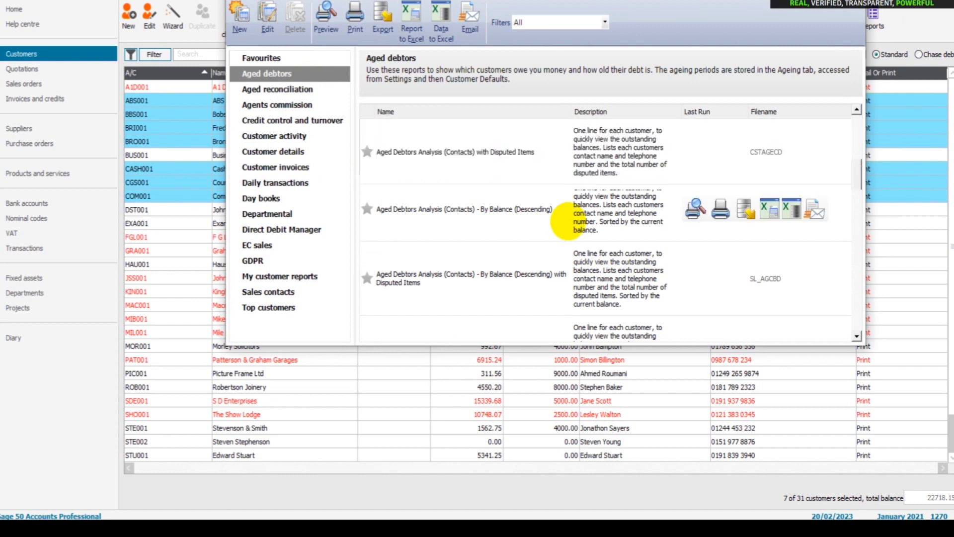
{"action": "scroll", "coordinate": [547, 229], "scroll_direction": "up", "scroll_amount": 3}
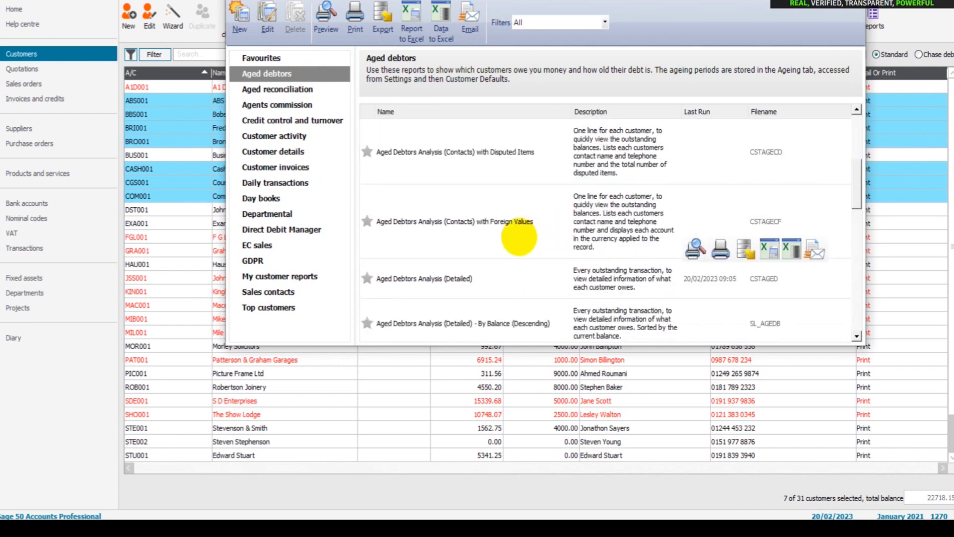
{"action": "left_click", "coordinate": [694, 278]}
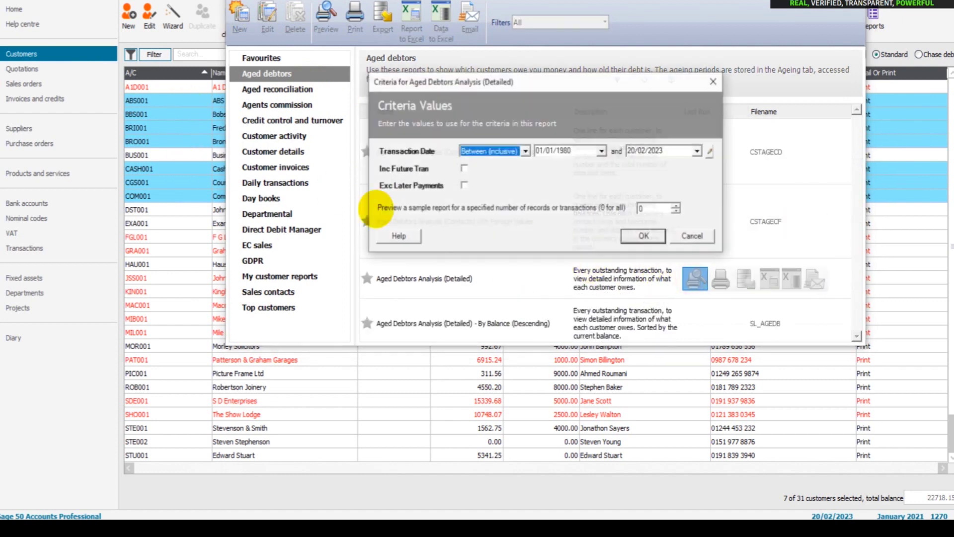
{"action": "left_click", "coordinate": [644, 236]}
{"action": "scroll", "coordinate": [543, 208], "scroll_direction": "down", "scroll_amount": 10}
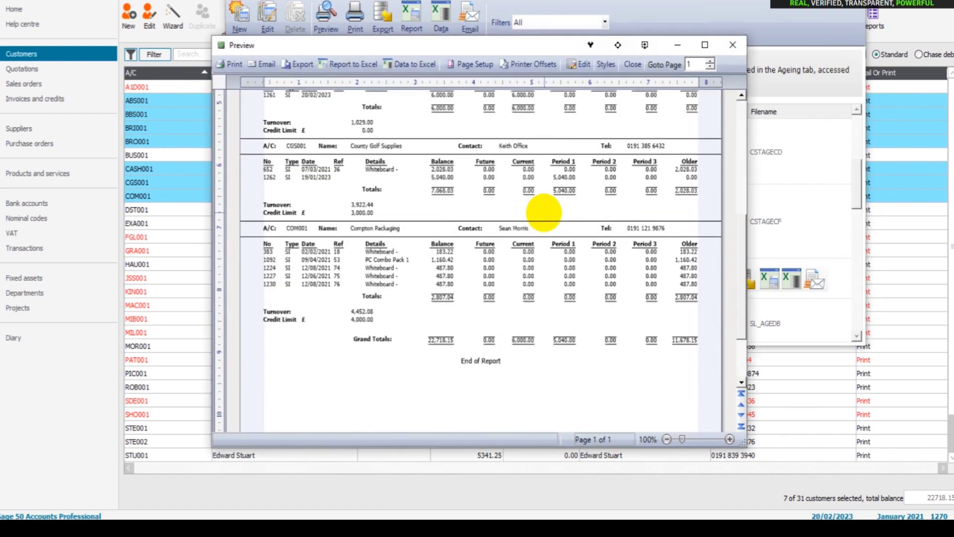
{"action": "scroll", "coordinate": [547, 218], "scroll_direction": "up", "scroll_amount": 5}
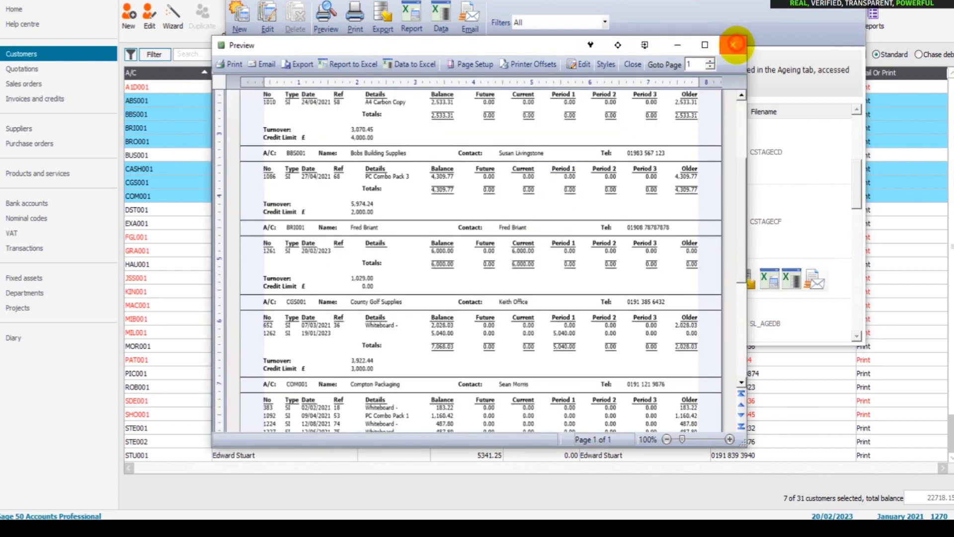
{"action": "left_click", "coordinate": [733, 45]}
{"action": "left_click", "coordinate": [845, 14]}
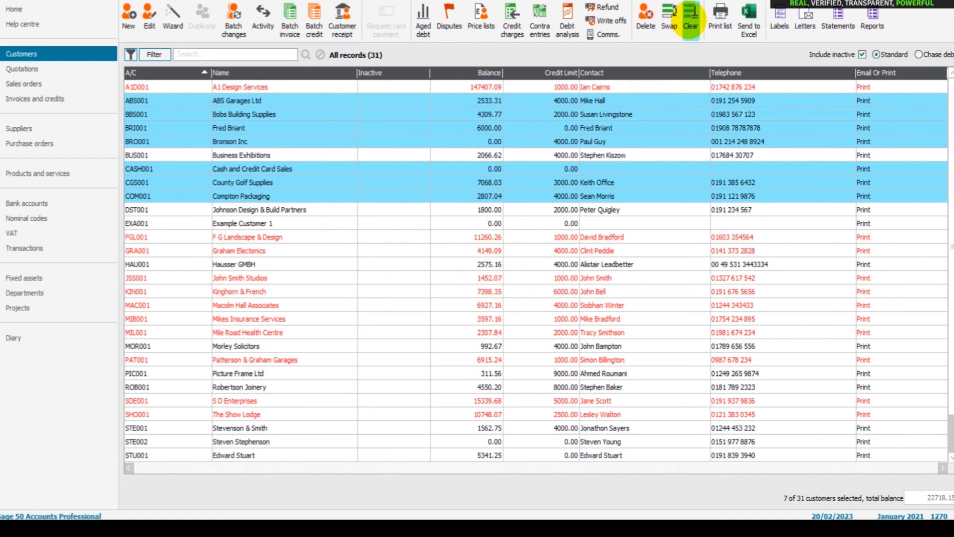
Clear the customer selection and show the Aged debtors reports
{"action": "left_click", "coordinate": [690, 22]}
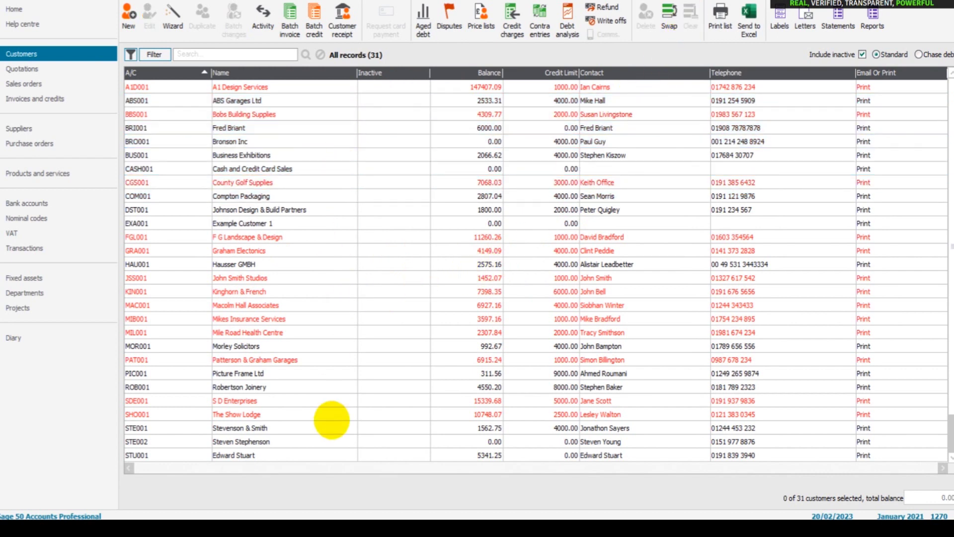
{"action": "scroll", "coordinate": [336, 412], "scroll_direction": "down", "scroll_amount": 1}
{"action": "scroll", "coordinate": [340, 396], "scroll_direction": "up", "scroll_amount": 1}
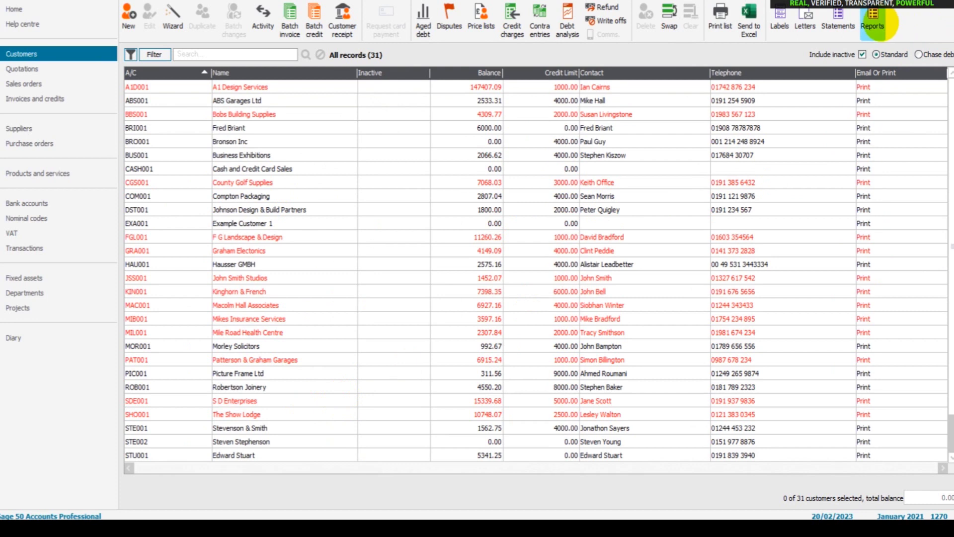
{"action": "left_click", "coordinate": [875, 21]}
{"action": "left_click", "coordinate": [267, 73]}
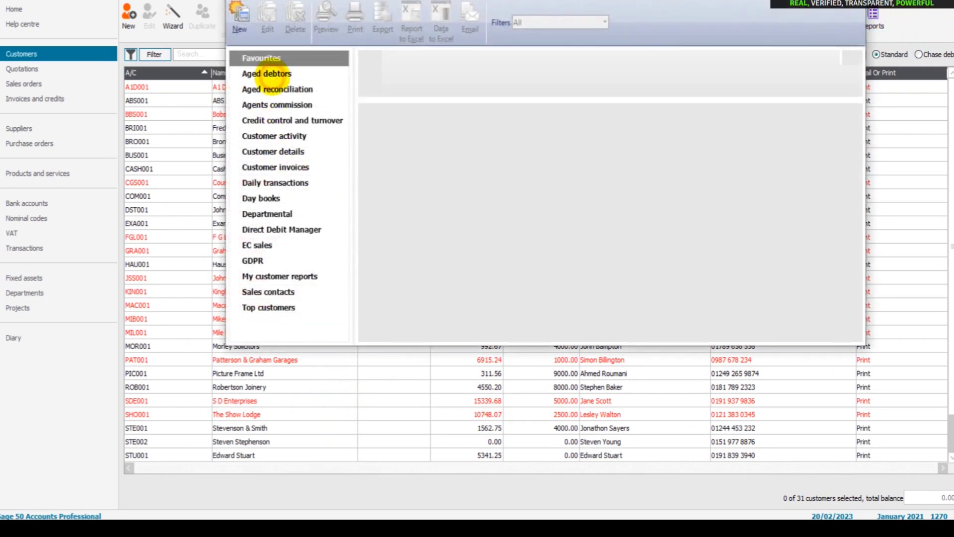
{"action": "scroll", "coordinate": [537, 273], "scroll_direction": "down", "scroll_amount": 2}
{"action": "scroll", "coordinate": [506, 258], "scroll_direction": "up", "scroll_amount": 1}
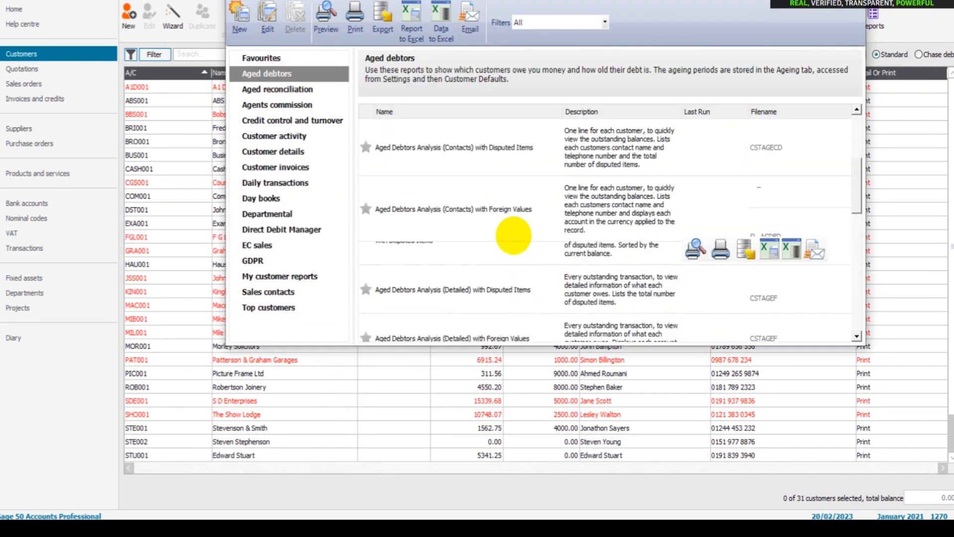
Preview the 5-page all-accounts Aged Debtors Analysis (Detailed), close it, and select Business Exhibitions
{"action": "mouse_move", "coordinate": [755, 255]}
{"action": "left_click", "coordinate": [694, 263]}
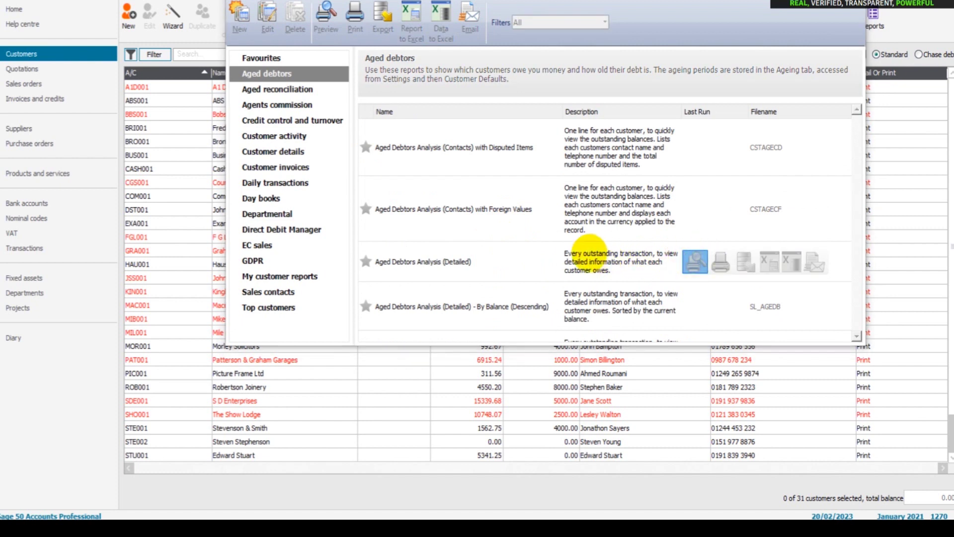
{"action": "left_click", "coordinate": [631, 243]}
{"action": "scroll", "coordinate": [502, 211], "scroll_direction": "down", "scroll_amount": 10}
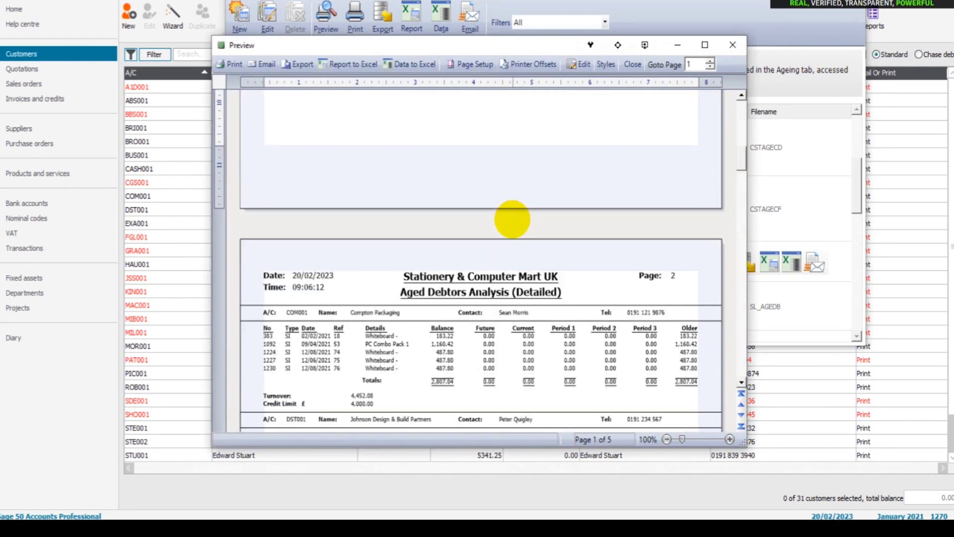
{"action": "scroll", "coordinate": [449, 263], "scroll_direction": "down", "scroll_amount": 15}
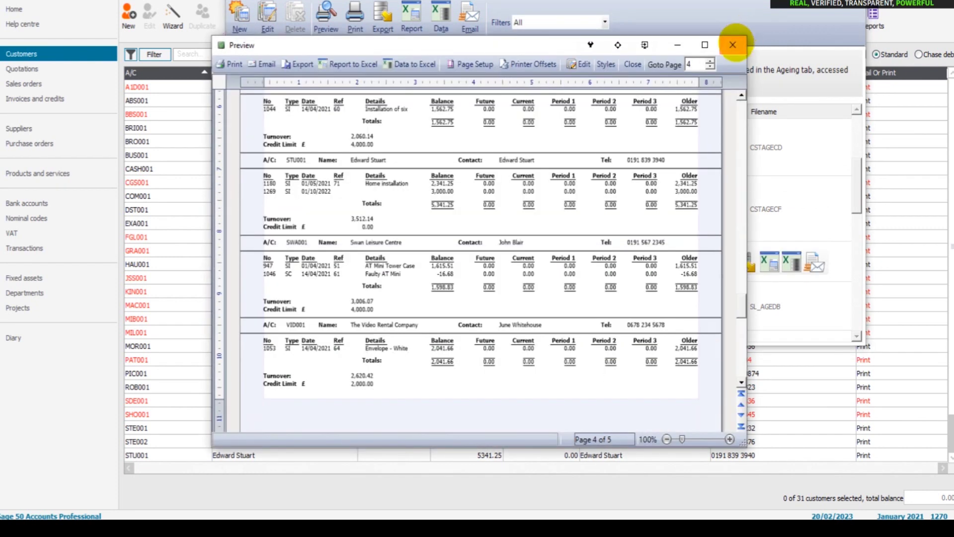
{"action": "left_click", "coordinate": [732, 45]}
{"action": "left_click", "coordinate": [298, 180]}
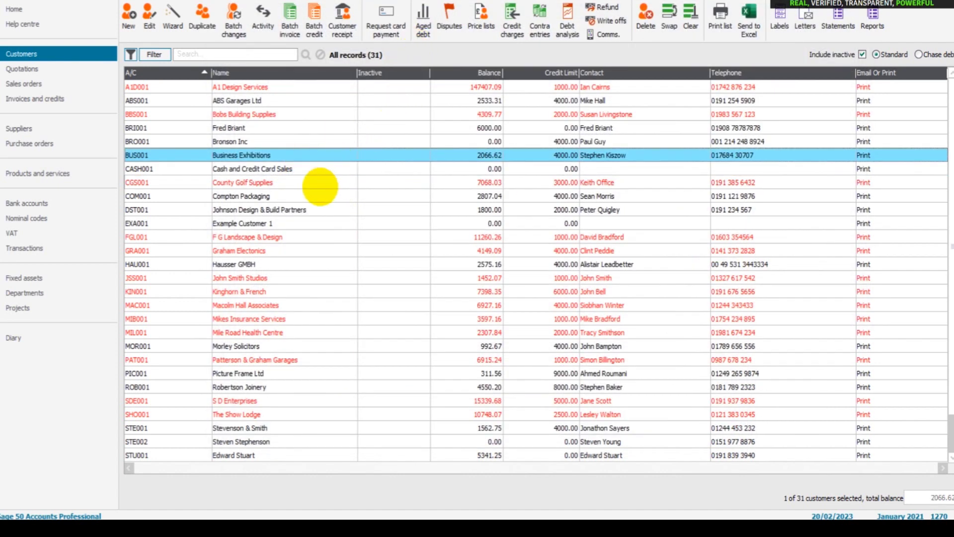
Add County Golf Supplies, Bobs Building Supplies and one more, then view Aged Balances (19444.42)
{"action": "left_click", "coordinate": [319, 184], "text": "ctrl"}
{"action": "left_click", "coordinate": [318, 127], "text": "ctrl"}
{"action": "left_click", "coordinate": [320, 113], "text": "ctrl"}
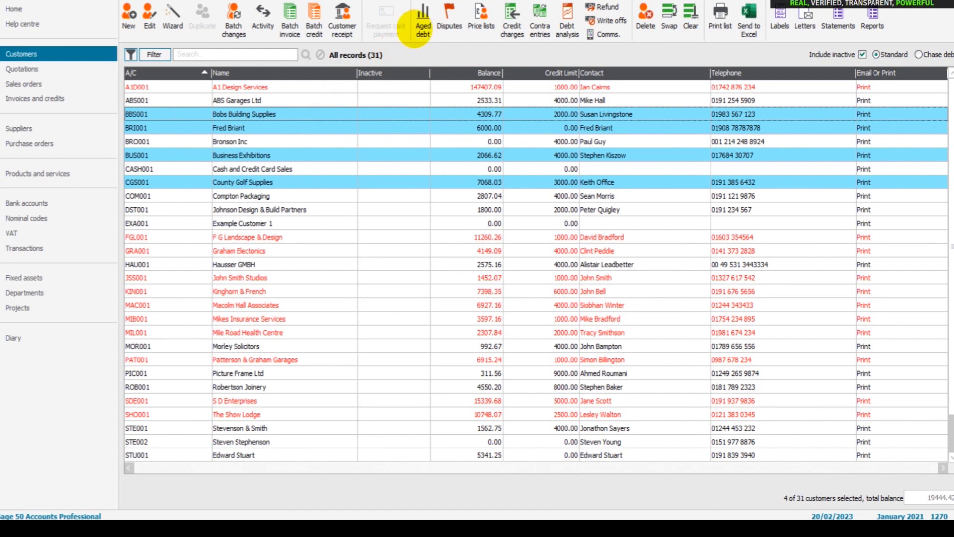
{"action": "left_click", "coordinate": [421, 27]}
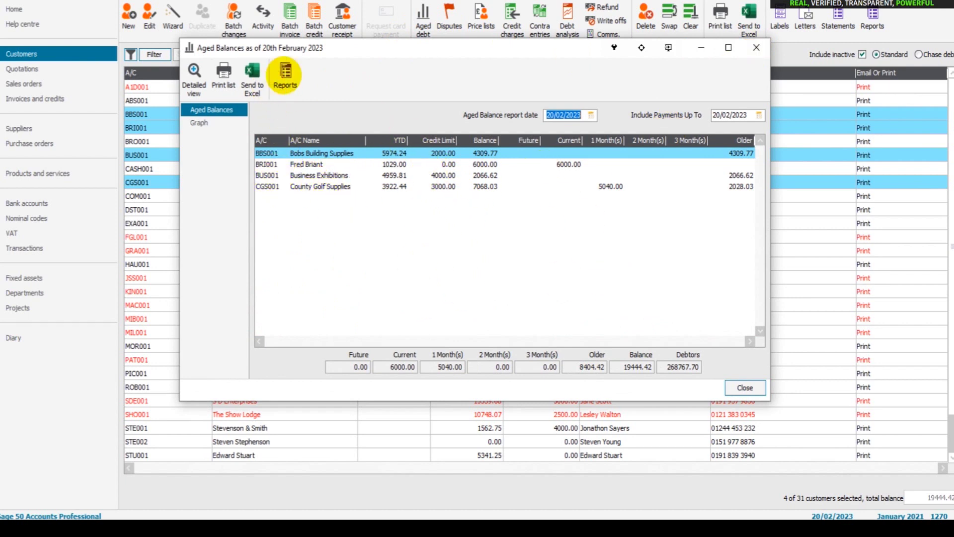
{"action": "left_click", "coordinate": [756, 48]}
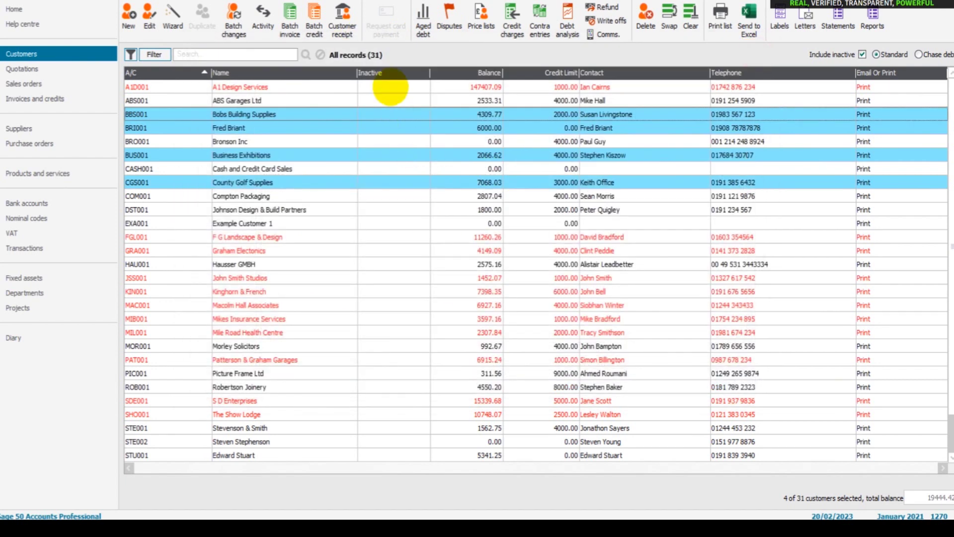
Clear the customer selection, then select the six customers from A1 Design Services to Business Exhibitions
{"action": "left_click", "coordinate": [690, 25]}
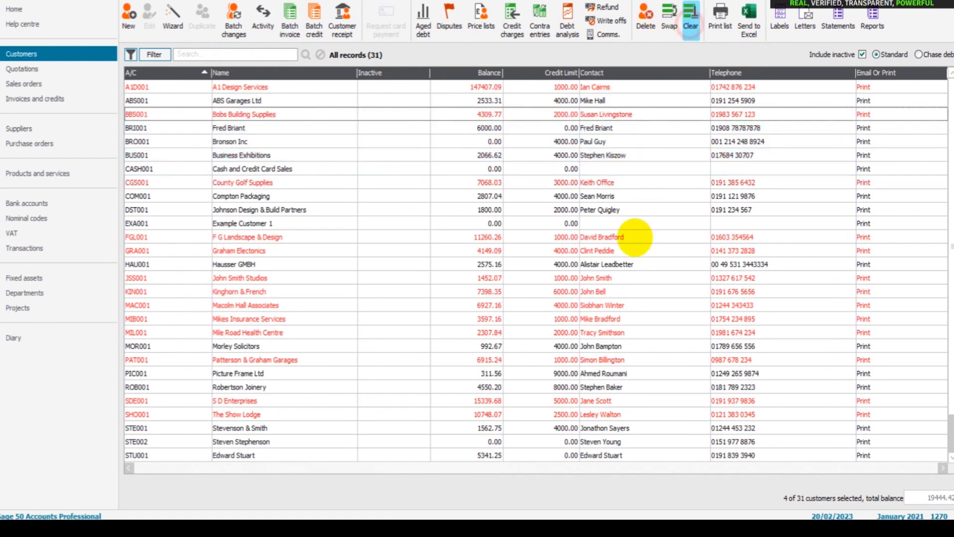
{"action": "left_click", "coordinate": [667, 22]}
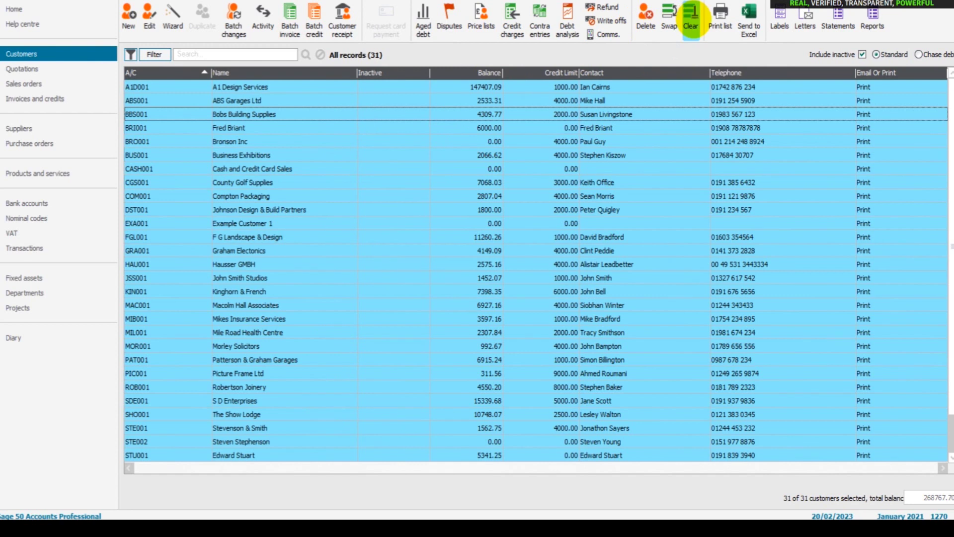
{"action": "left_click", "coordinate": [691, 22]}
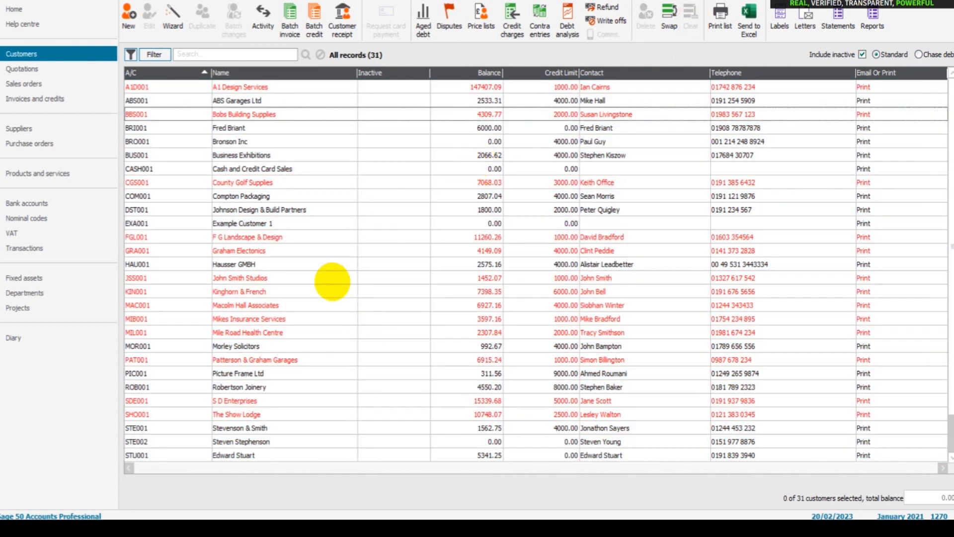
{"action": "left_click", "coordinate": [320, 89]}
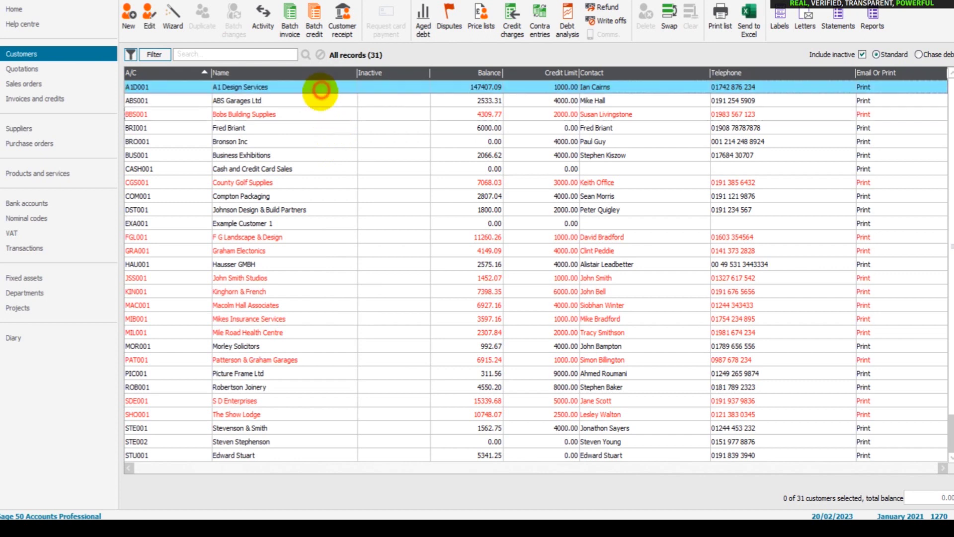
{"action": "left_click", "coordinate": [308, 101]}
{"action": "left_click", "coordinate": [301, 115]}
{"action": "left_click", "coordinate": [297, 128]}
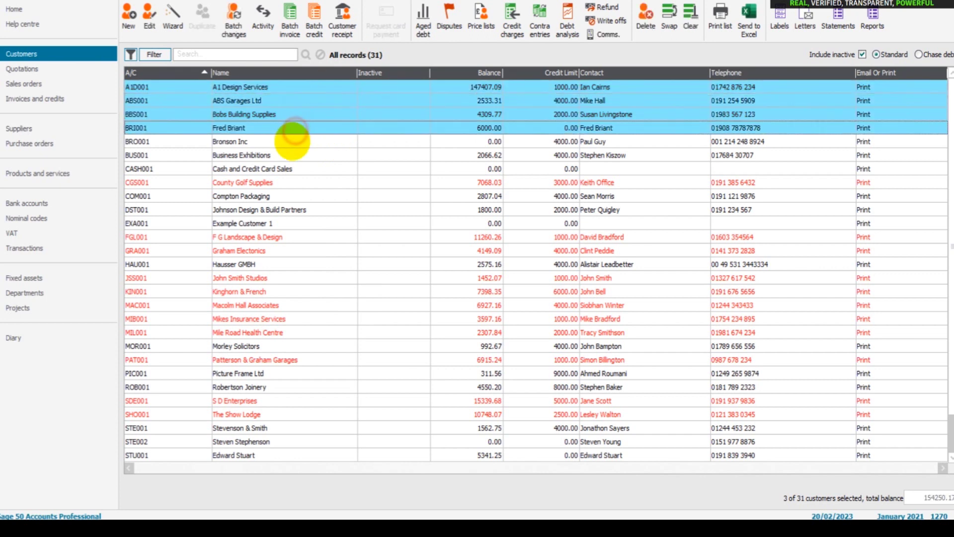
{"action": "left_click", "coordinate": [292, 141]}
{"action": "left_click", "coordinate": [288, 154]}
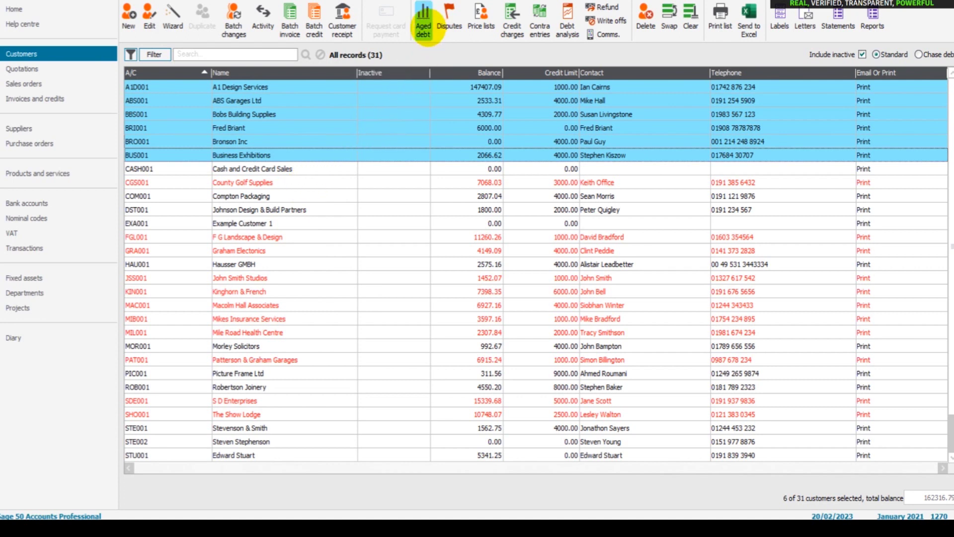
Preview the six customers' Aged Balances (balance 15129.70), then select only County Golf Supplies
{"action": "left_click", "coordinate": [423, 24]}
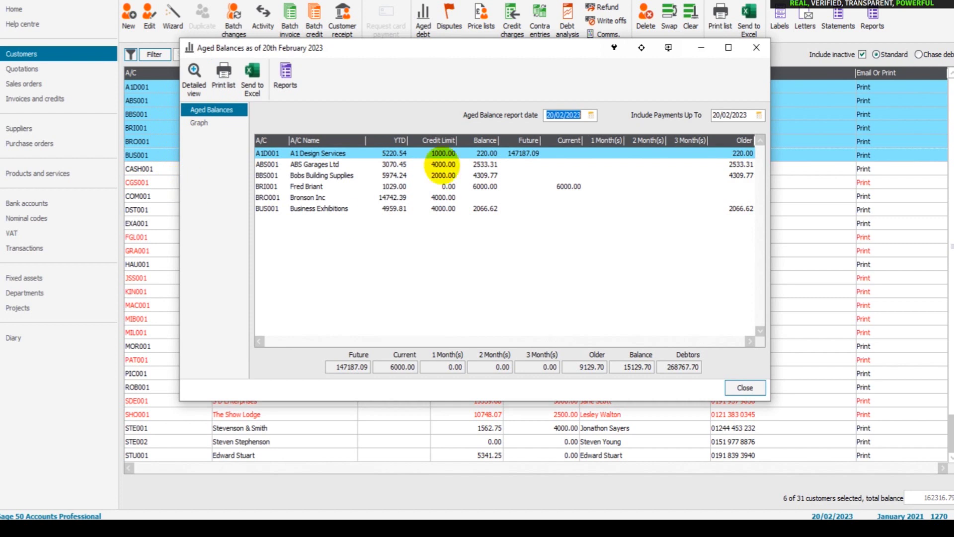
{"action": "left_click", "coordinate": [757, 48]}
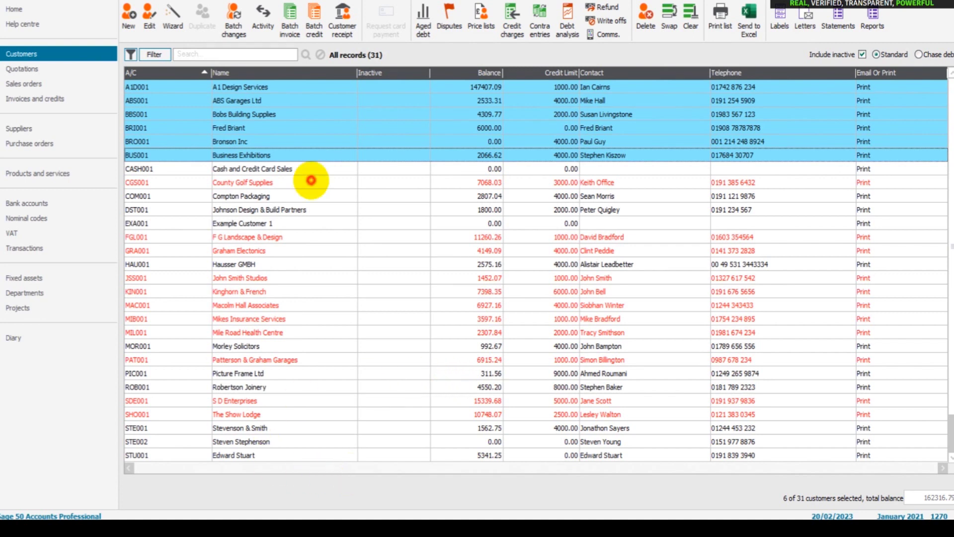
{"action": "left_click", "coordinate": [311, 182]}
Select only Bobs Building Supplies, then open Free Sage Training Courses via the website's FREE STUFF page
{"action": "left_click", "coordinate": [340, 115]}
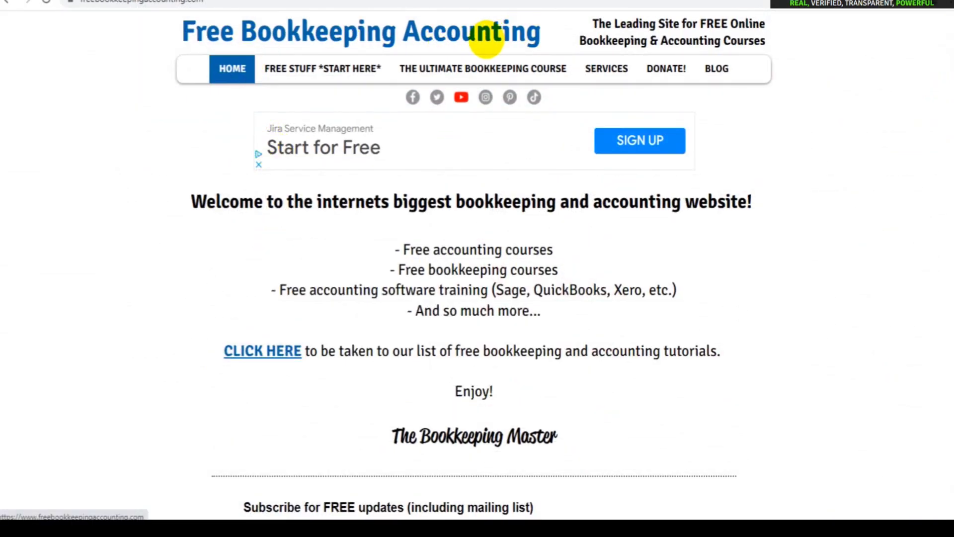
{"action": "left_click", "coordinate": [326, 61]}
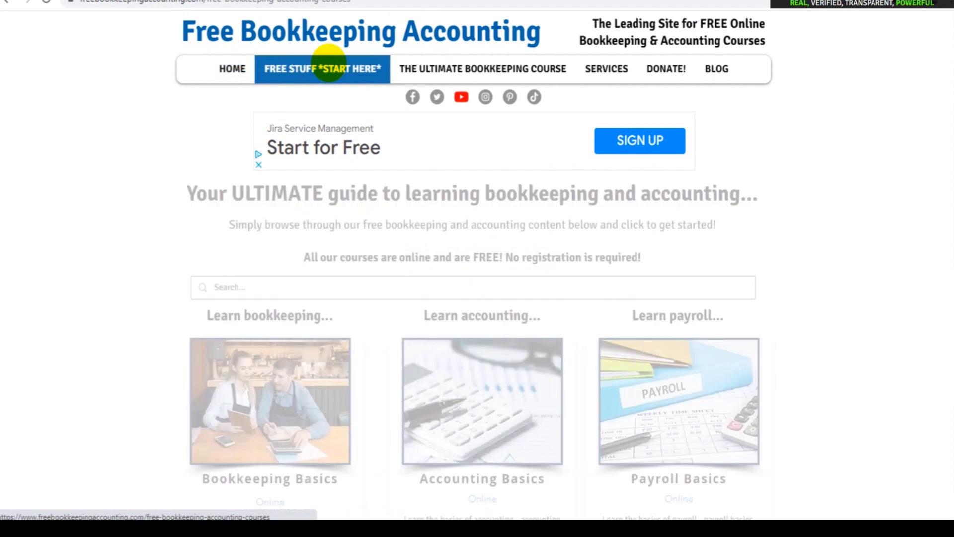
{"action": "scroll", "coordinate": [411, 164], "scroll_direction": "down", "scroll_amount": 20}
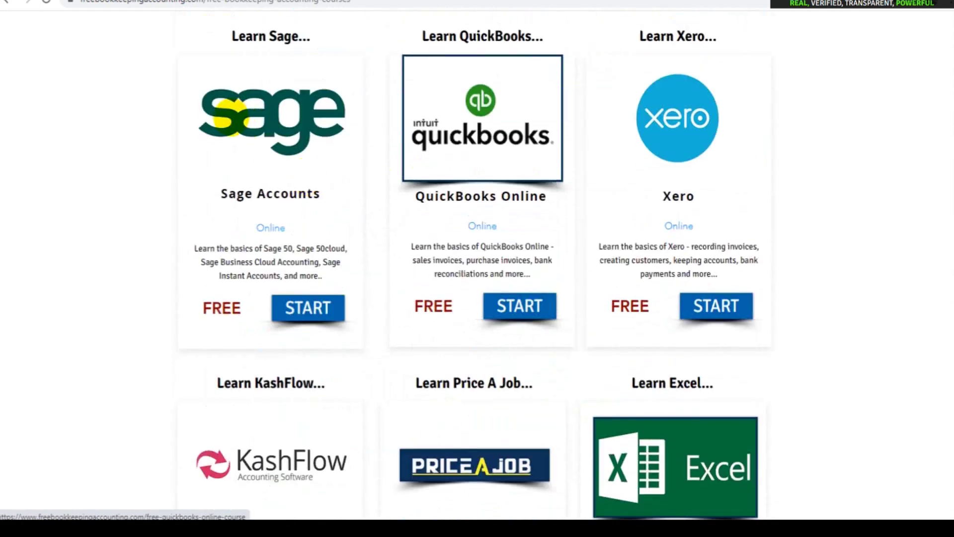
{"action": "left_click", "coordinate": [286, 109]}
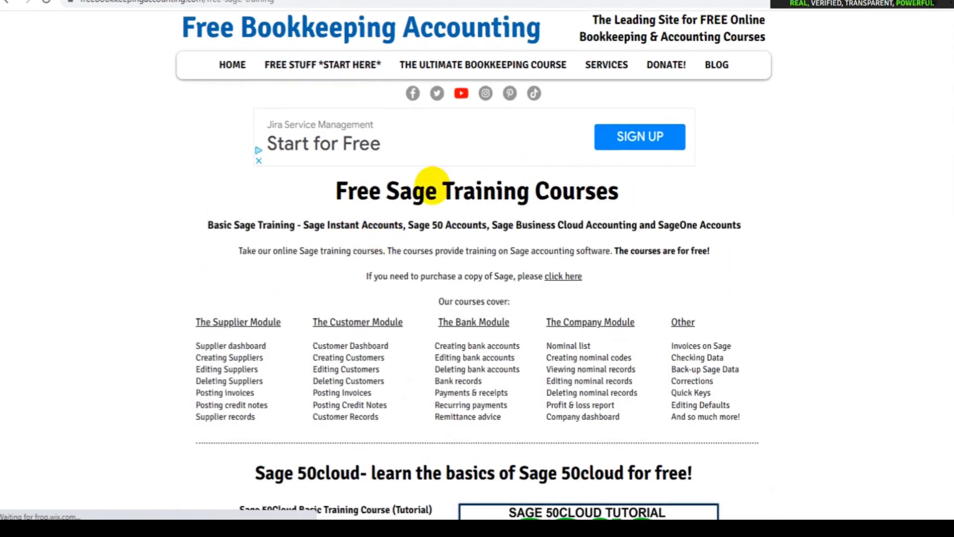
Browse the Free Sage Training Courses page, then return to the Sage 50 customer list
{"action": "scroll", "coordinate": [342, 135], "scroll_direction": "down", "scroll_amount": 20}
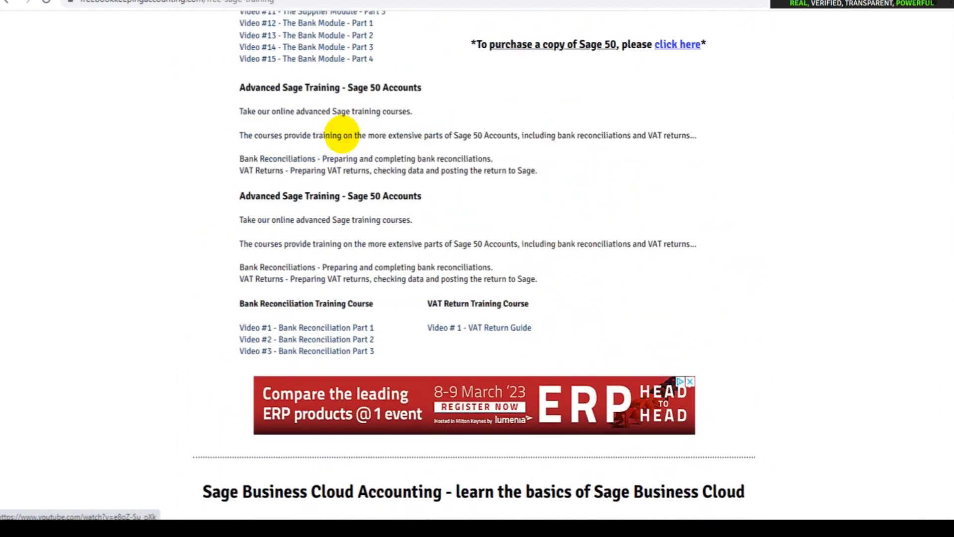
{"action": "scroll", "coordinate": [341, 135], "scroll_direction": "down", "scroll_amount": 20}
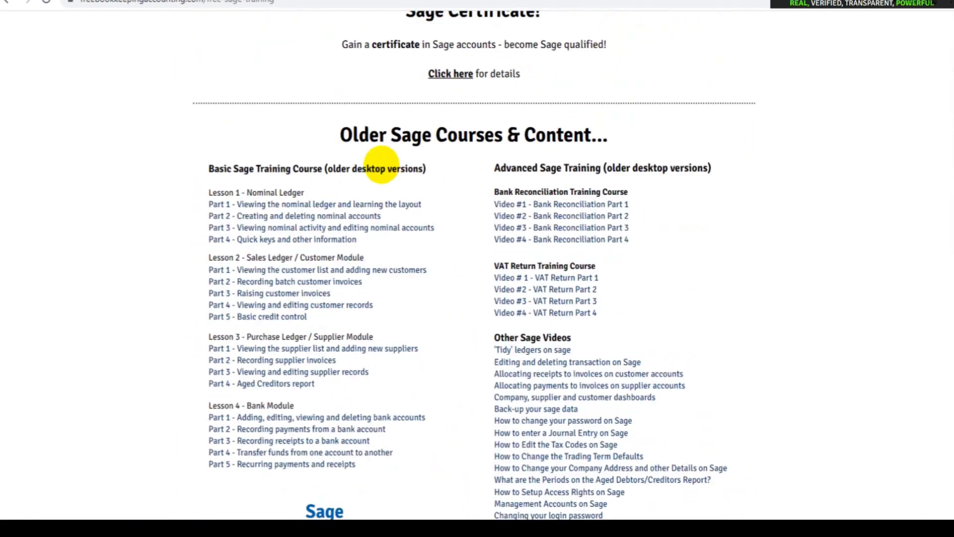
{"action": "scroll", "coordinate": [381, 164], "scroll_direction": "down", "scroll_amount": 15}
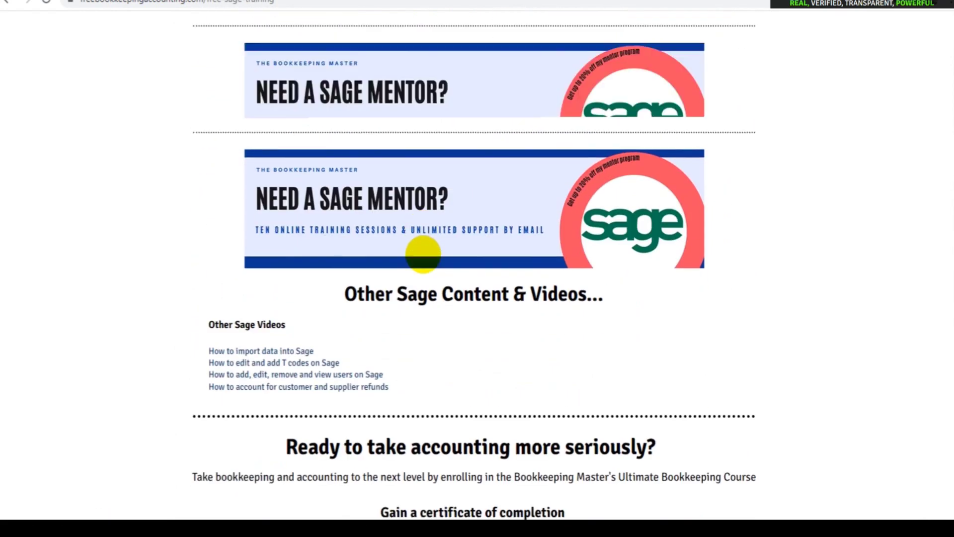
{"action": "scroll", "coordinate": [397, 308], "scroll_direction": "down", "scroll_amount": 10}
{"action": "scroll", "coordinate": [411, 313], "scroll_direction": "up", "scroll_amount": 20}
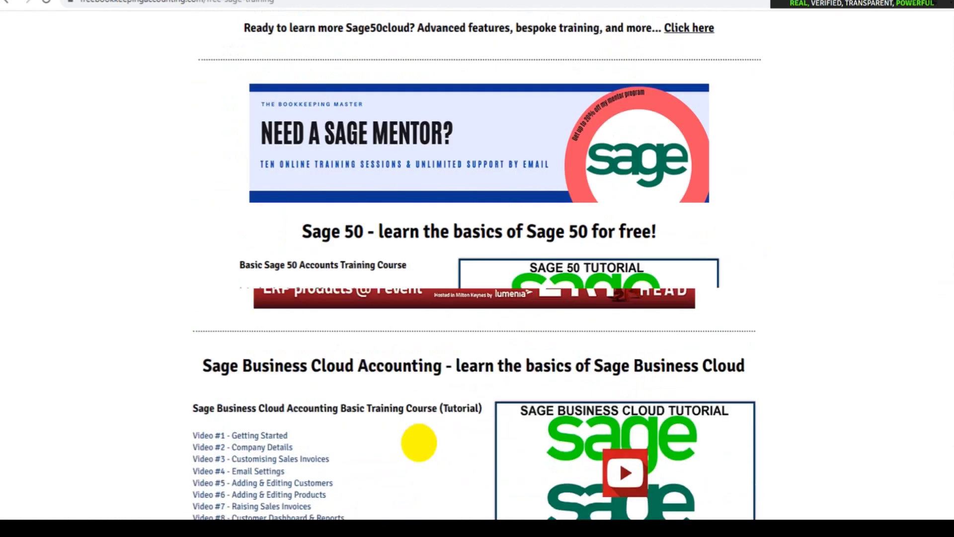
{"action": "scroll", "coordinate": [419, 442], "scroll_direction": "up", "scroll_amount": 1}
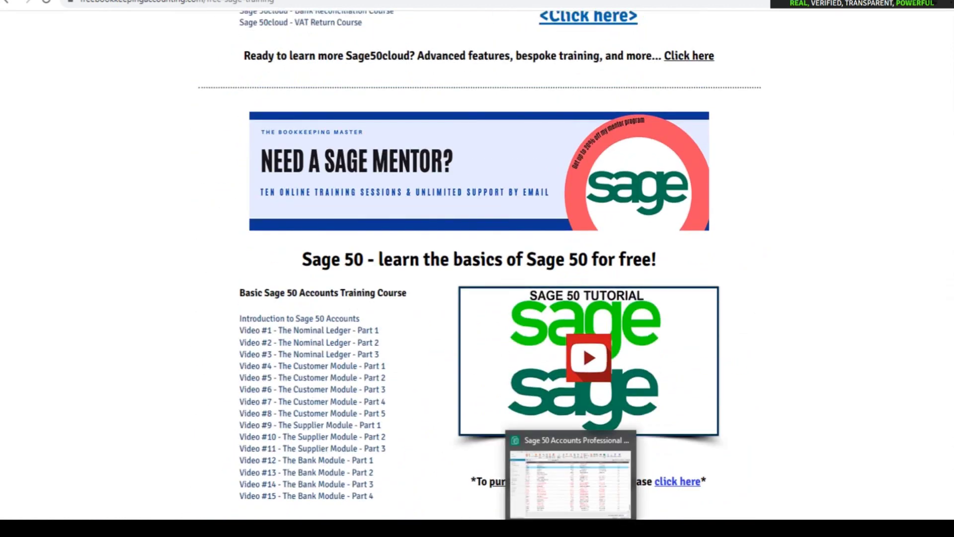
{"action": "left_click", "coordinate": [571, 480]}
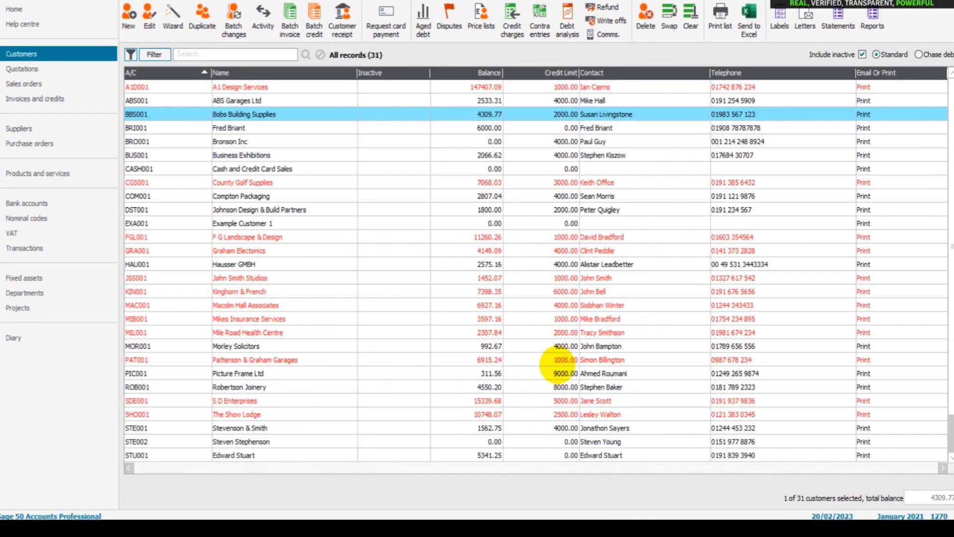